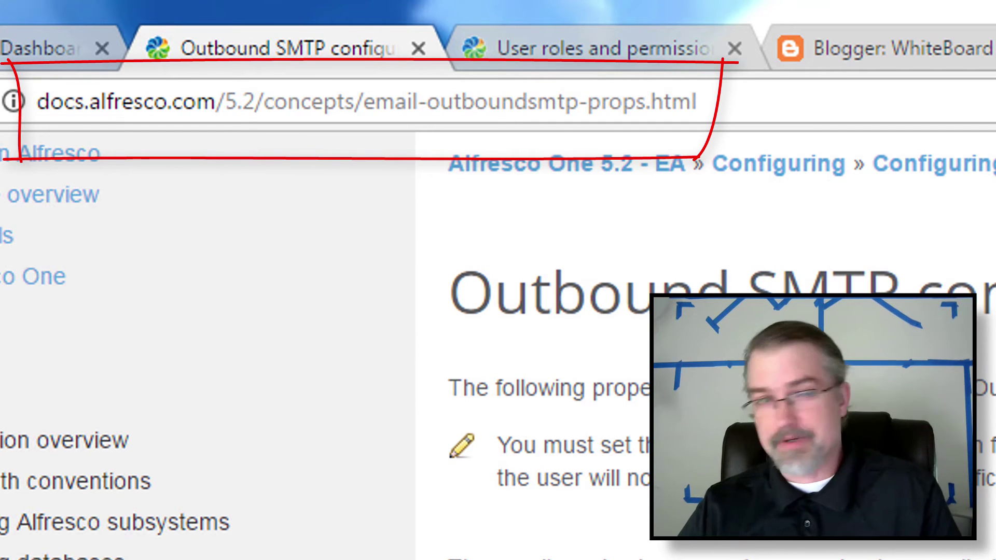
# Check the page URL, then scroll the Outbound SMTP properties down to the Gmail and Zimbra samples and back.
pyautogui.doubleClick(777, 115)
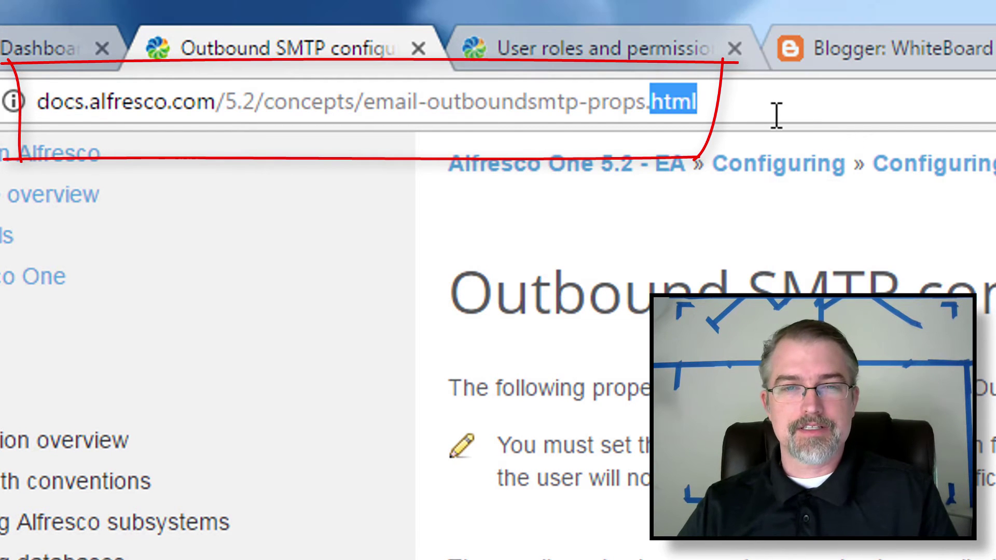
pyautogui.tripleClick(756, 100)
pyautogui.click(755, 101)
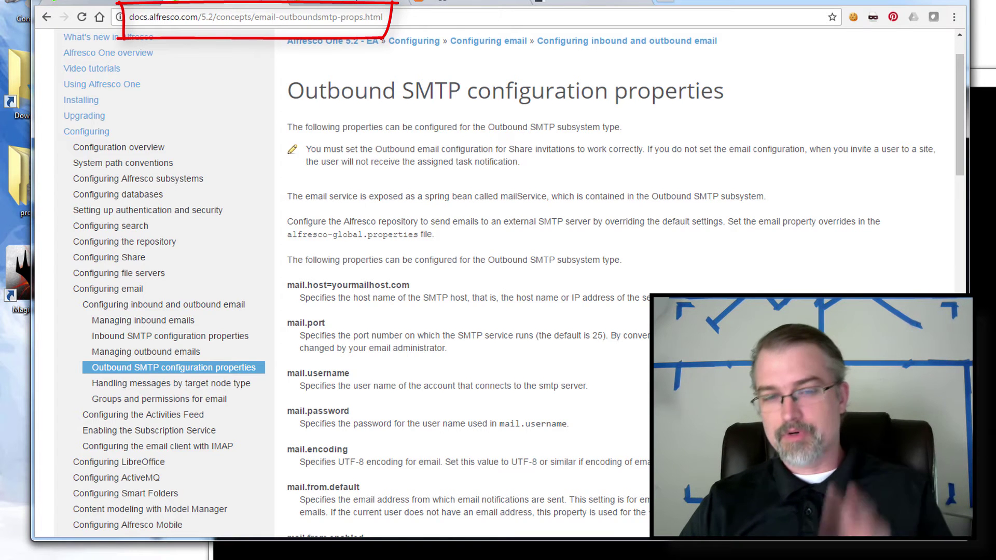
pyautogui.scroll(-1, 498, 280)
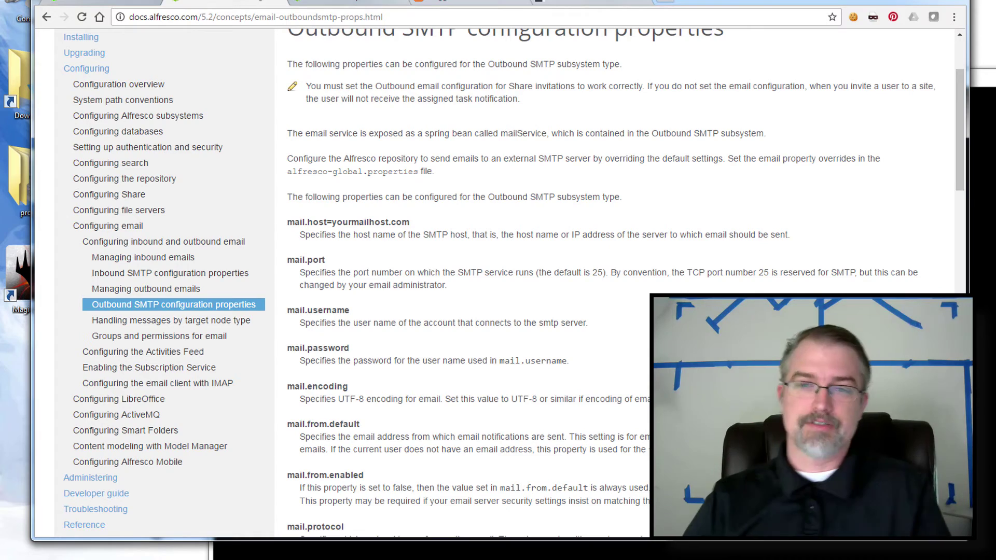
pyautogui.scroll(-10, 498, 280)
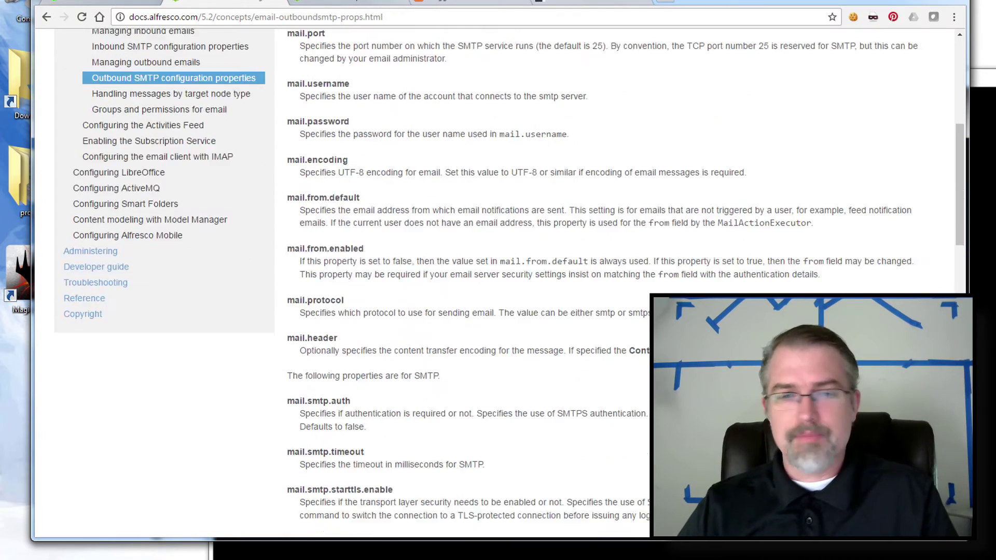
pyautogui.scroll(-8, 435, 228)
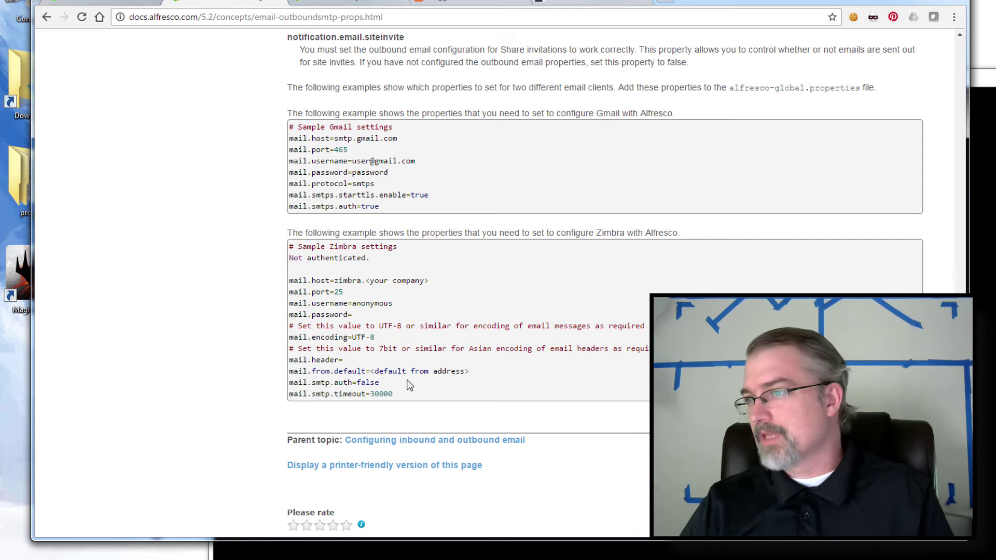
pyautogui.scroll(8, 564, 300)
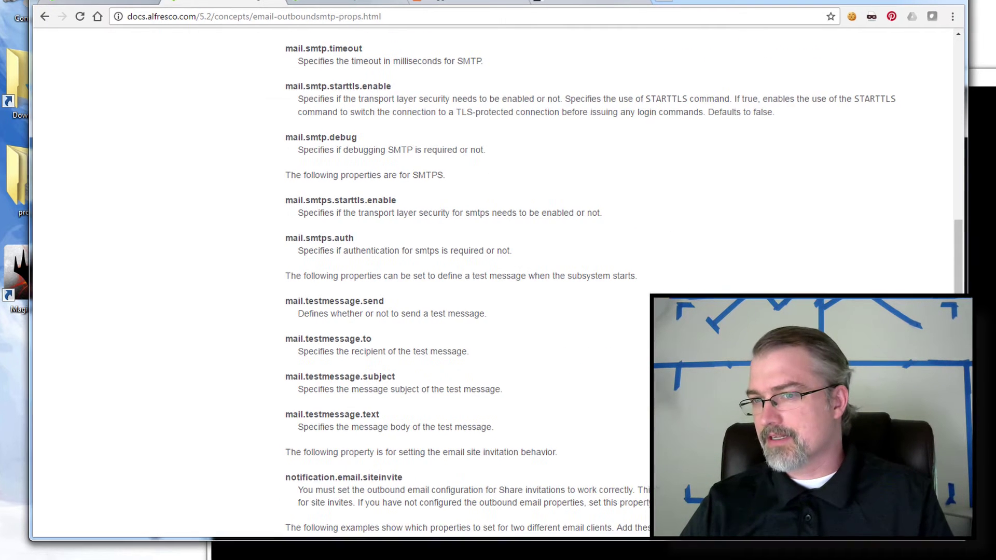
# In bash, change into /10x13/apps/alfresco/tomcat and list its contents.
pyautogui.hotkey('alt', 'Tab')
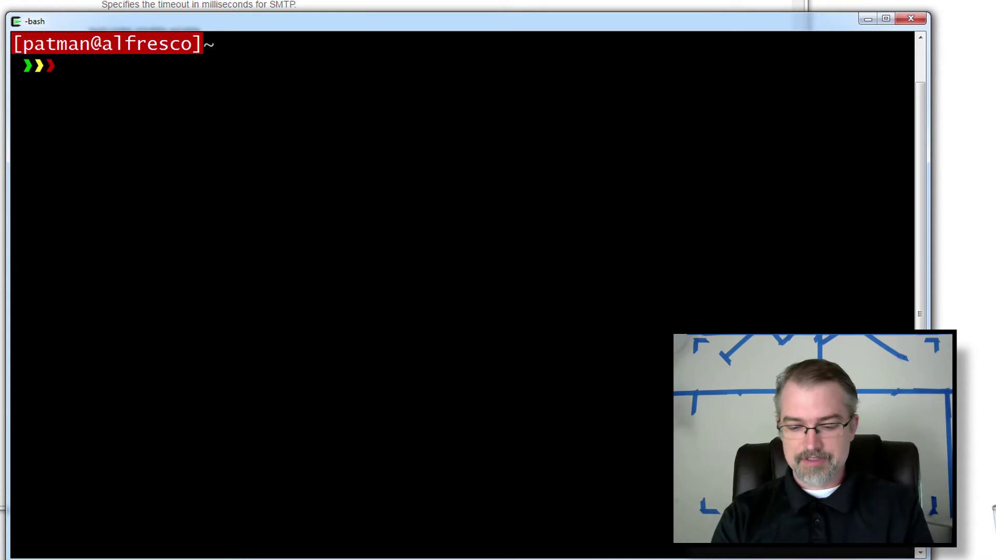
pyautogui.write('cd /10x13/')
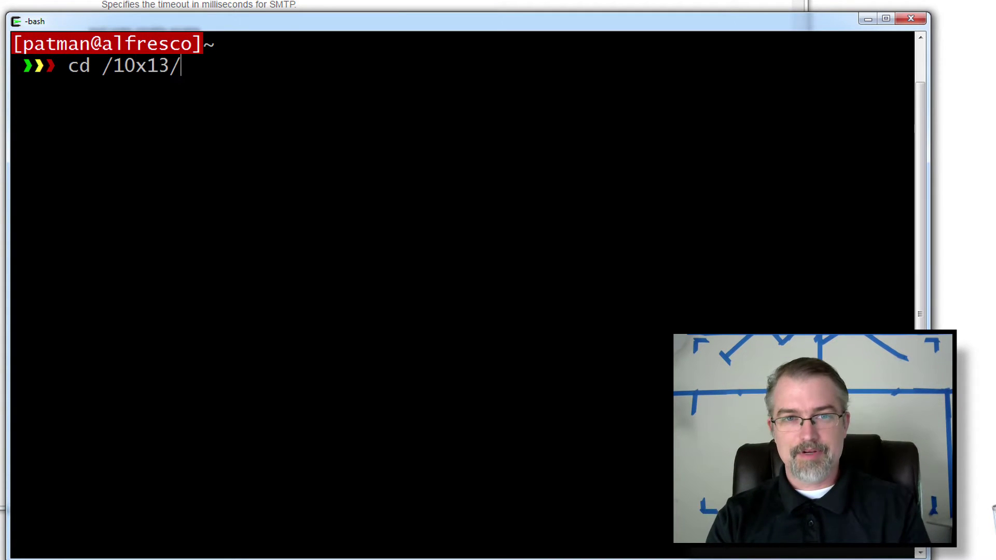
pyautogui.write('ap')
pyautogui.press('Tab')
pyautogui.write('a')
pyautogui.press('Tab')
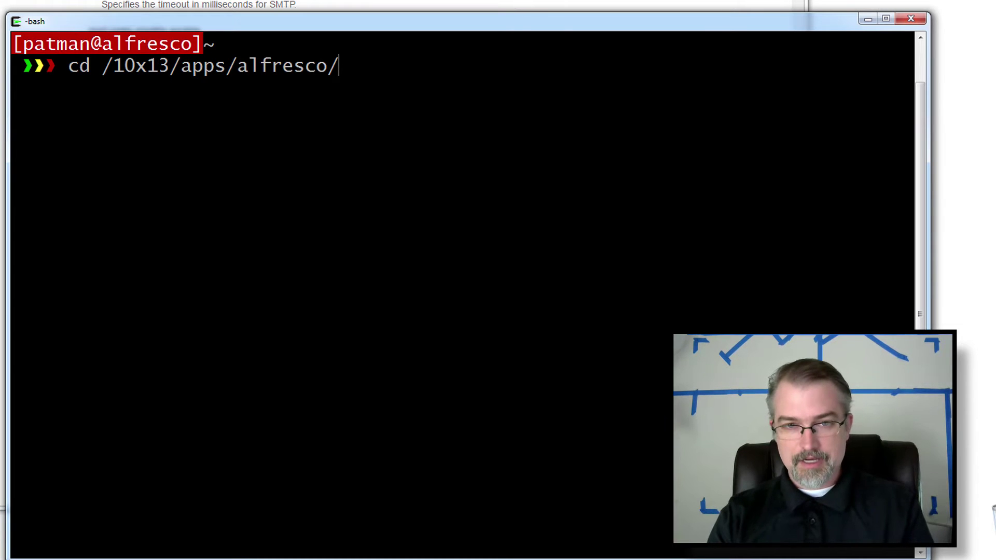
pyautogui.press('Return')
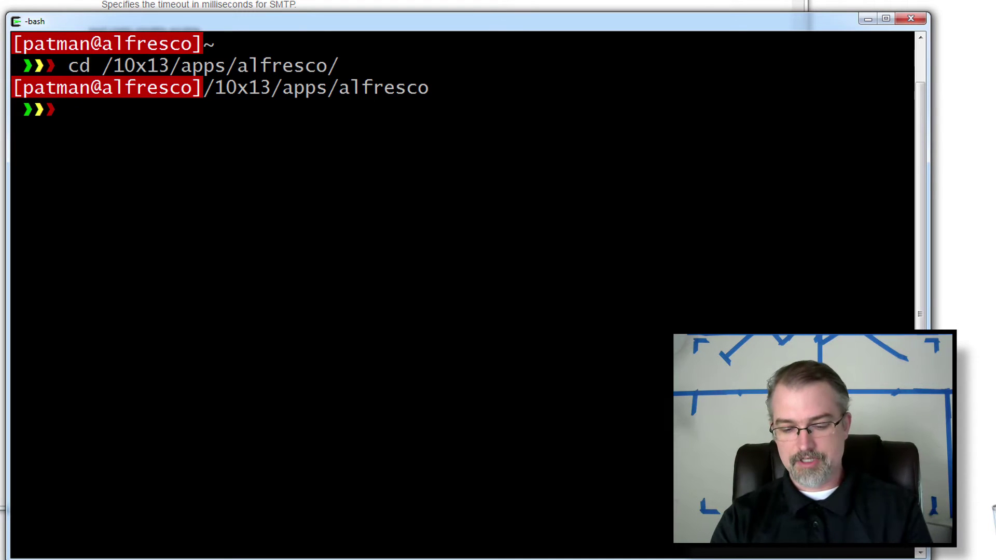
pyautogui.write('cd tomcat/')
pyautogui.press('Return')
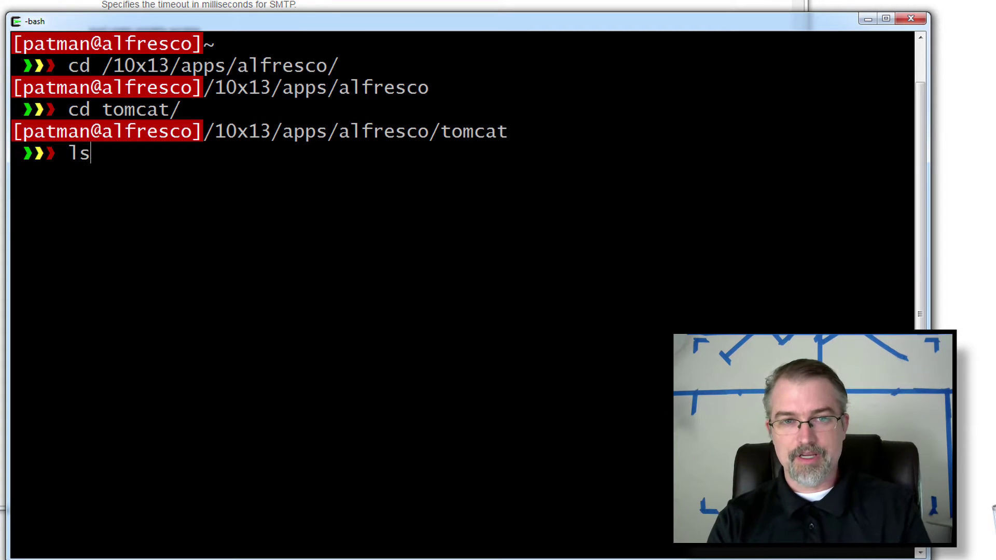
pyautogui.write('ls')
pyautogui.press('Return')
# Open shared/classes/alfresco-global.properties in vi with sudo.
pyautogui.write('cd ')
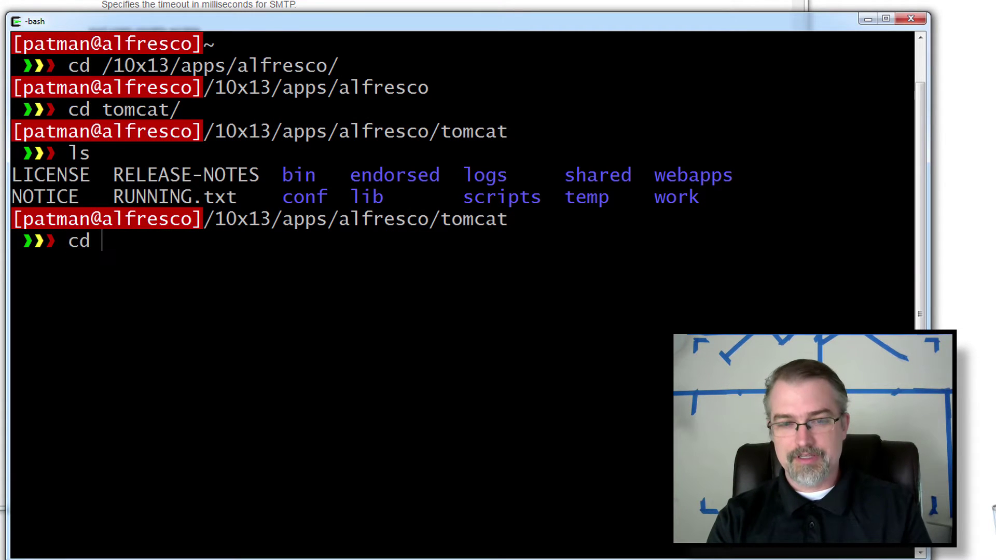
pyautogui.write('shared/')
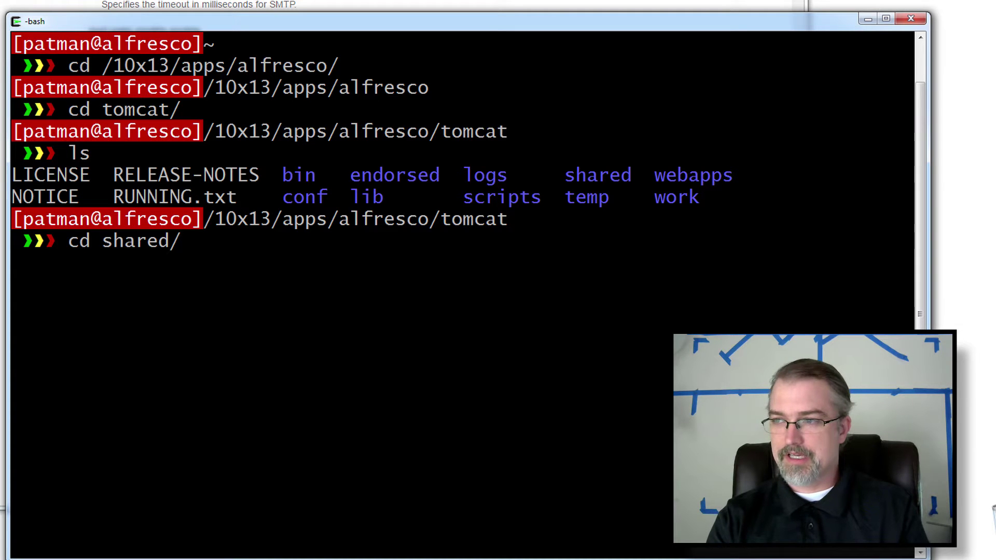
pyautogui.press('BackSpace')
pyautogui.press('BackSpace')
pyautogui.press('BackSpace')
pyautogui.press('BackSpace')
pyautogui.press('BackSpace')
pyautogui.press('BackSpace')
pyautogui.press('BackSpace')
pyautogui.press('BackSpace')
pyautogui.press('BackSpace')
pyautogui.press('BackSpace')
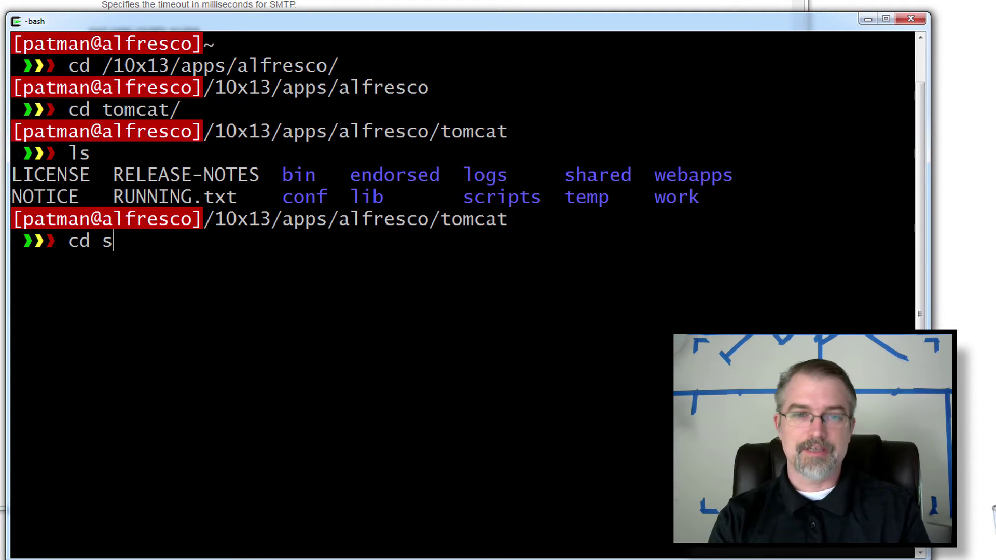
pyautogui.write('sudo vi /')
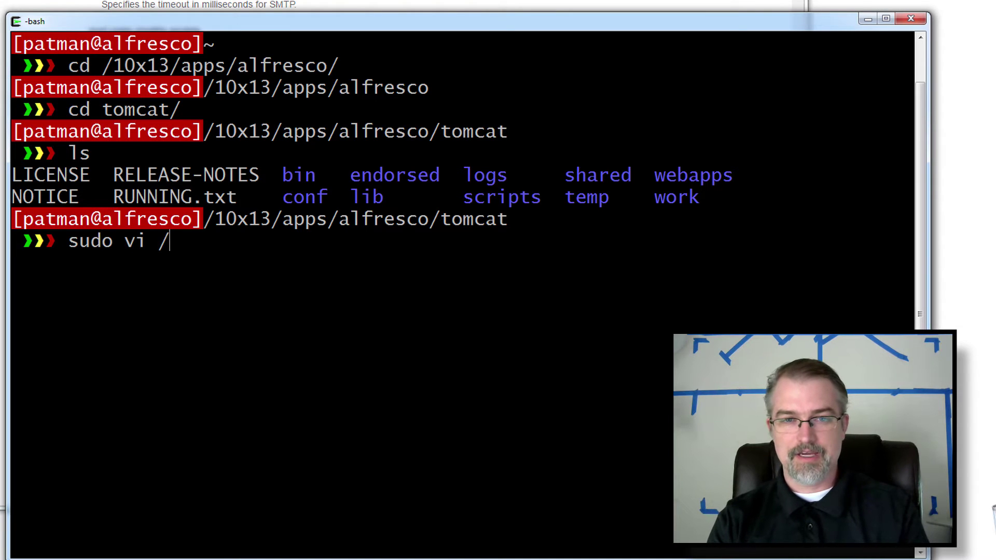
pyautogui.press('BackSpace')
pyautogui.write('shared/classes/')
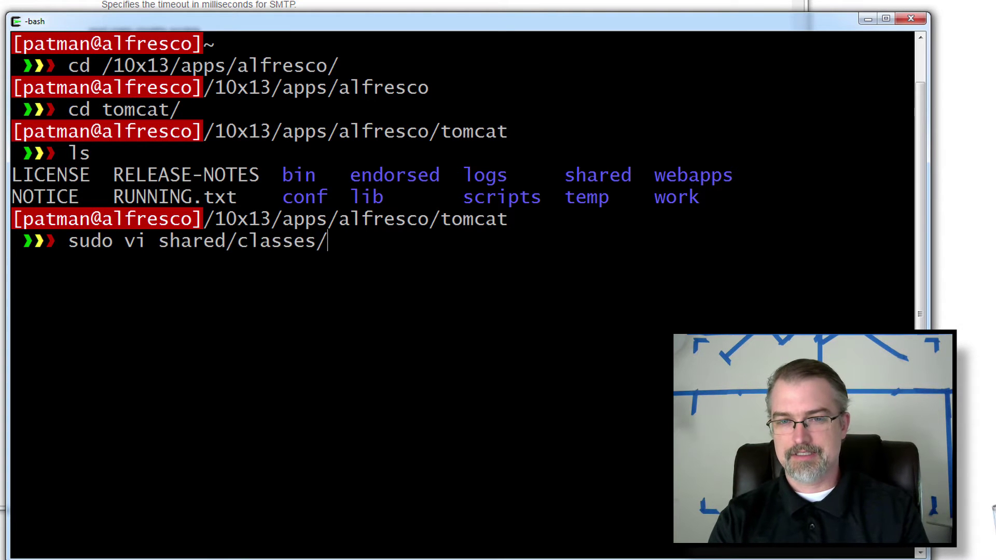
pyautogui.write('alfresco-')
pyautogui.press('Tab')
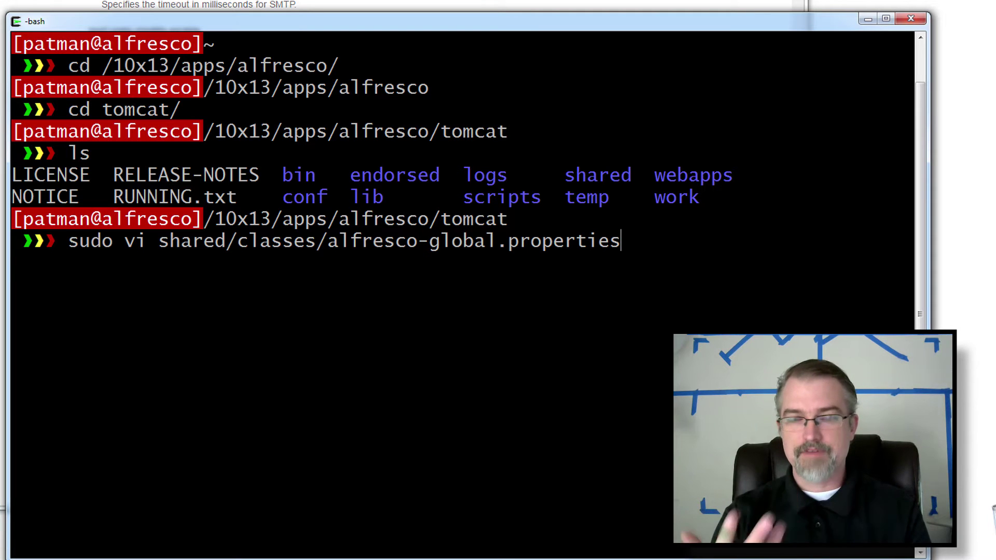
pyautogui.press('Return')
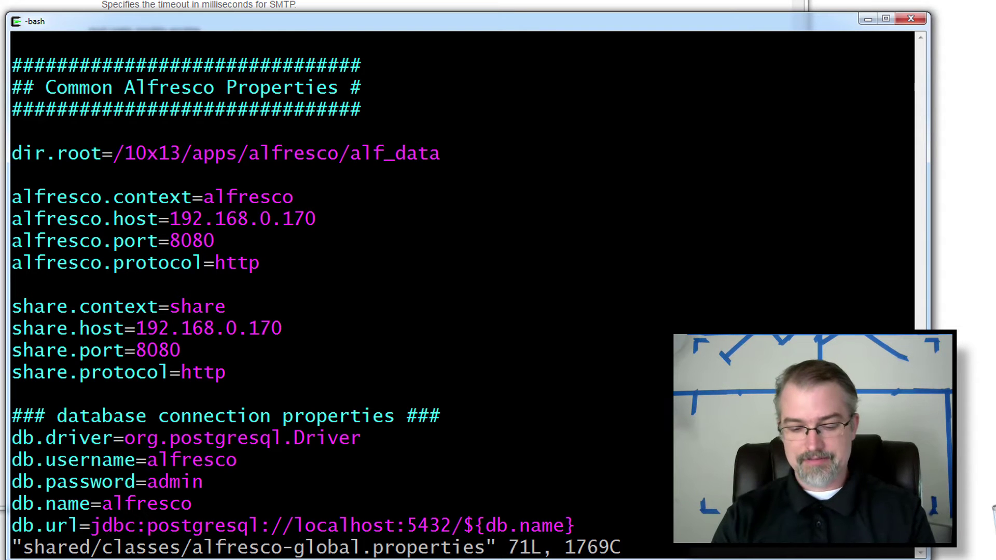
# Paste the E-mail site invitation section with notification.email.siteinvite=true at the file's end, followed by blank lines.
pyautogui.hotkey('shift', 'g')
pyautogui.press('o')
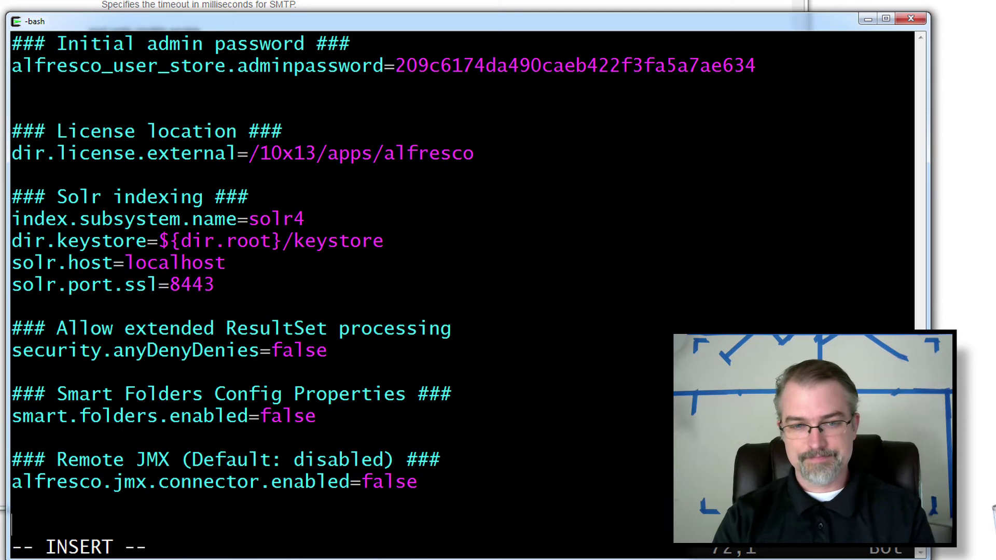
pyautogui.press('Return')
pyautogui.press('Return')
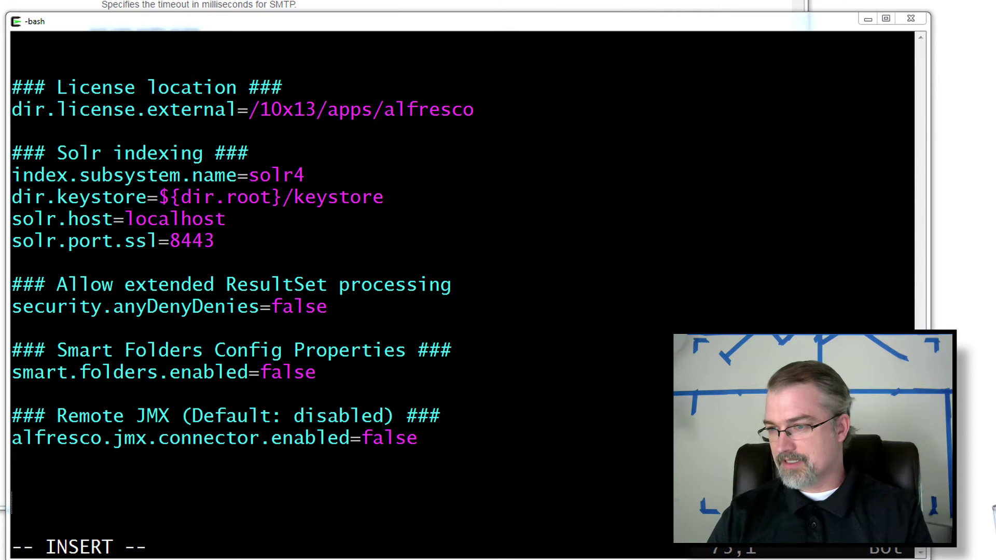
pyautogui.rightClick(692, 294)
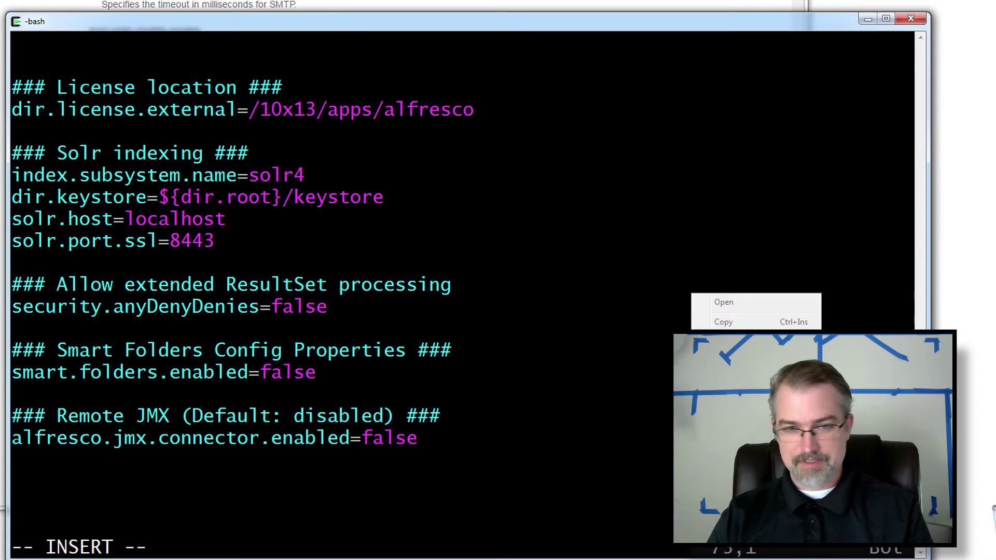
pyautogui.write('### E-mail site invitation setting ### notification.email.siteinvite=true')
pyautogui.press('Return')
pyautogui.press('Return')
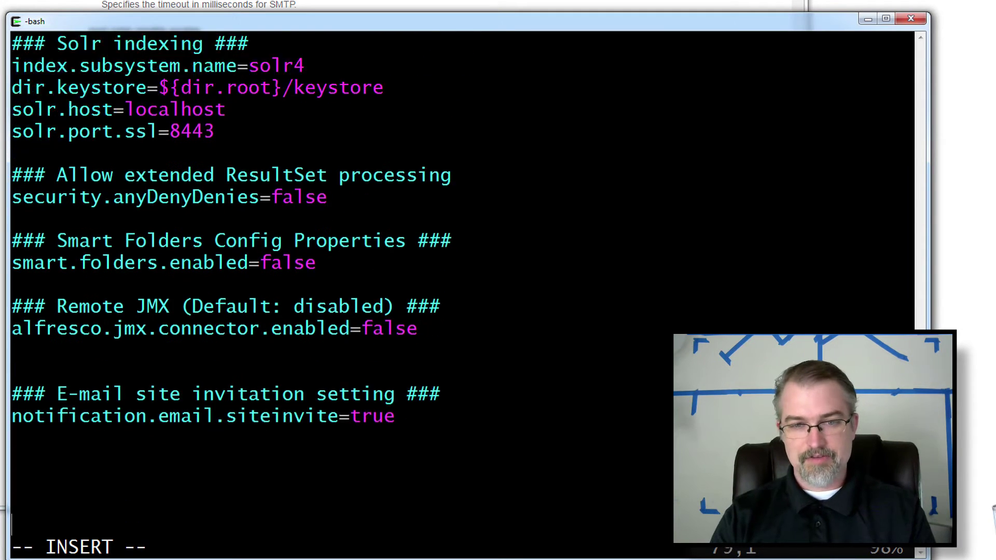
pyautogui.press('BackSpace')
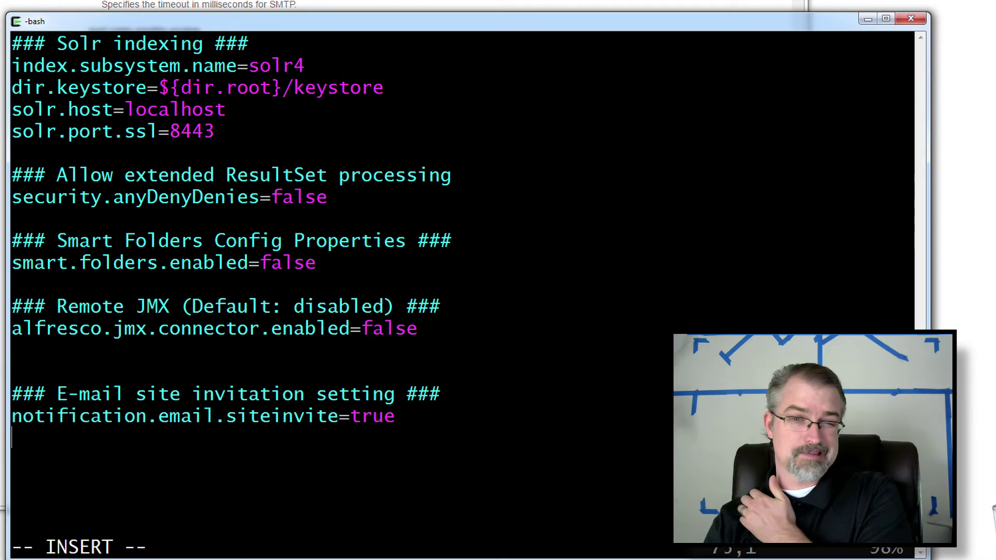
pyautogui.press('BackSpace')
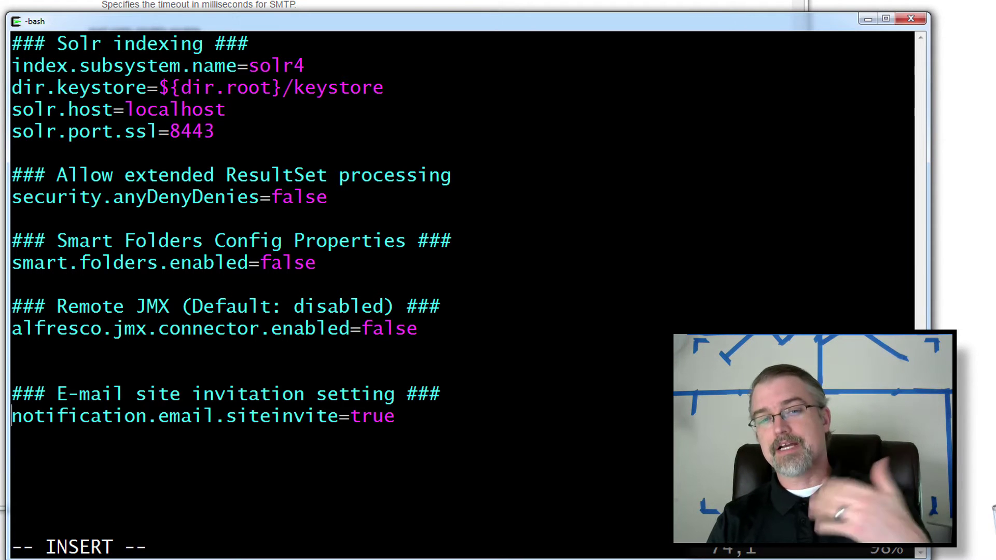
pyautogui.press('Return')
pyautogui.press('Return')
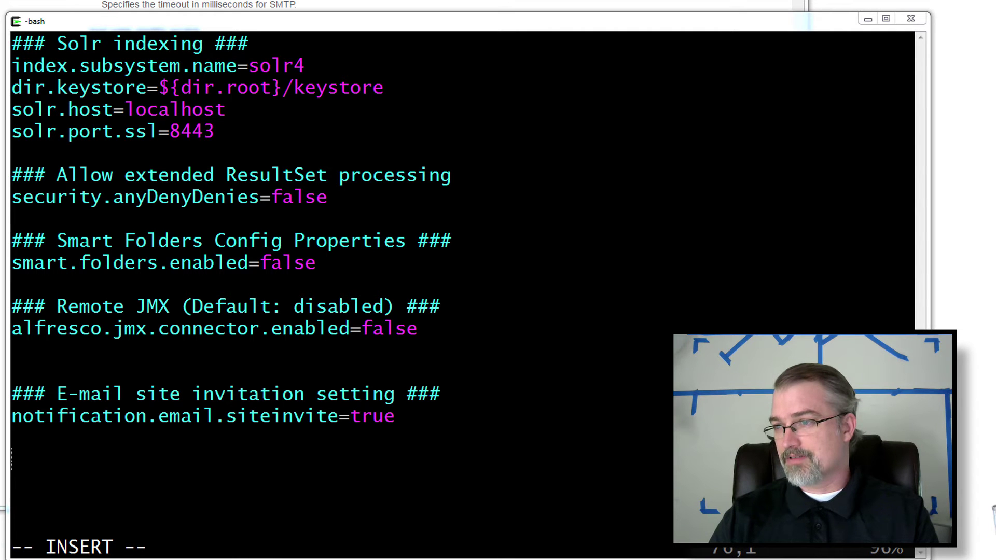
# Paste the Gmail SMTPS mail.* settings below the siteinvite entry and review the username and password lines.
pyautogui.rightClick(751, 212)
pyautogui.click(779, 263)
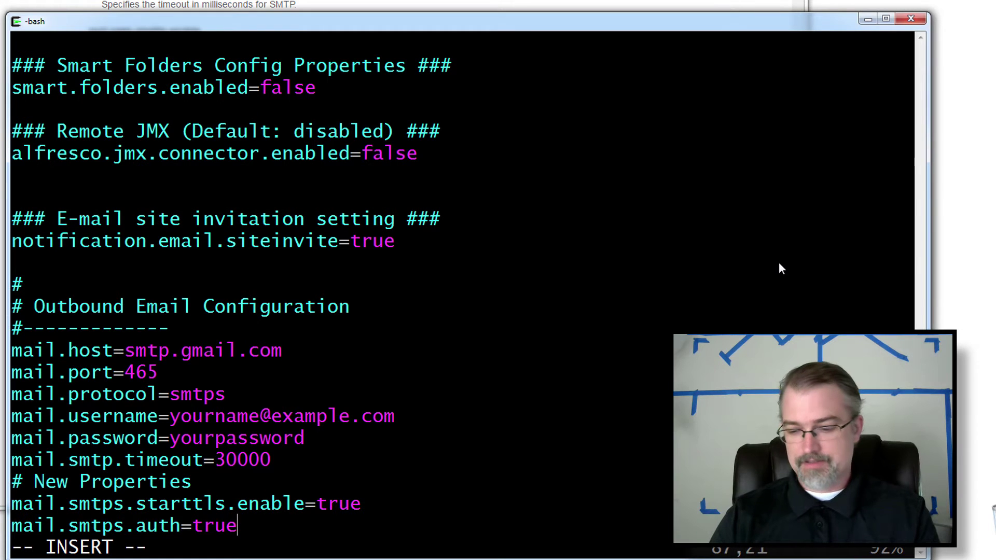
pyautogui.press('Return')
pyautogui.press('Return')
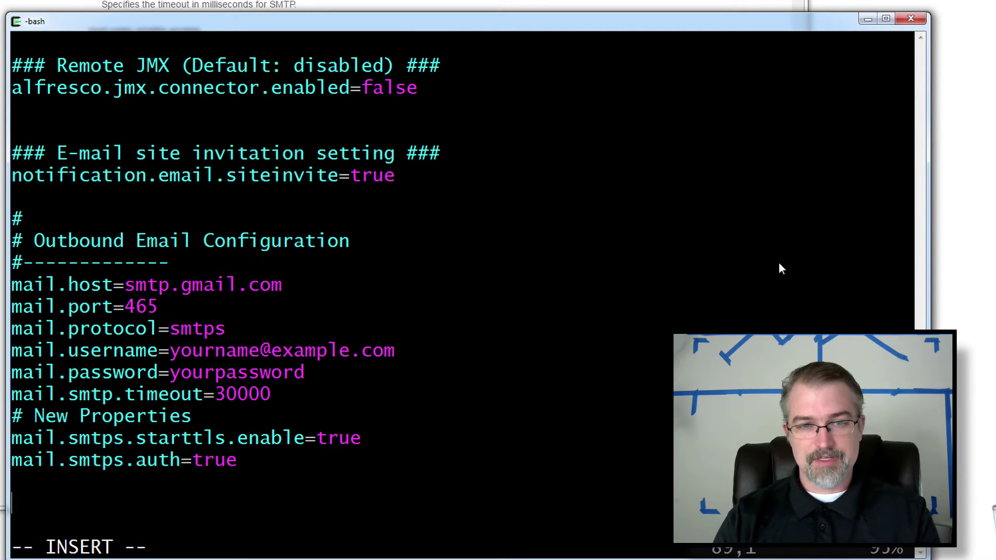
pyautogui.press('Up')
pyautogui.press('Up')
pyautogui.press('Up')
pyautogui.press('Up')
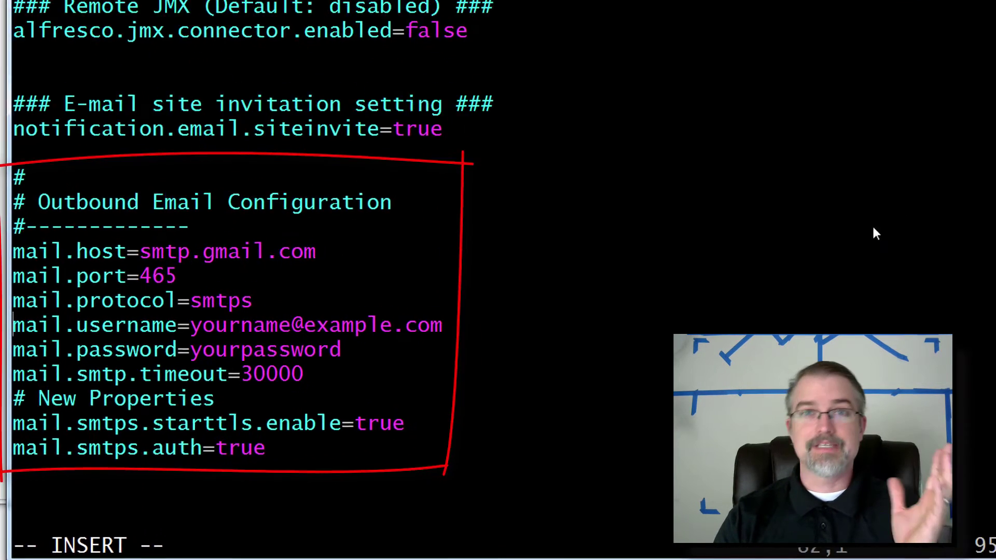
pyautogui.press('Right')
pyautogui.press('Right')
pyautogui.press('Right')
pyautogui.press('Right')
pyautogui.press('Right')
pyautogui.press('Right')
pyautogui.press('Right')
pyautogui.press('Right')
pyautogui.press('Right')
pyautogui.press('Right')
pyautogui.press('Right')
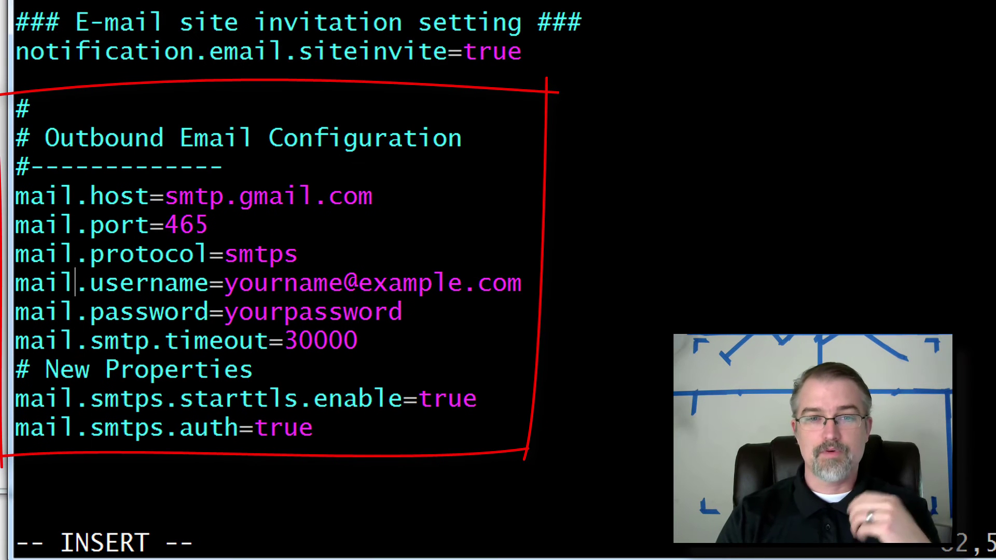
pyautogui.press('Right')
pyautogui.press('Up')
pyautogui.press('Right')
pyautogui.press('Right')
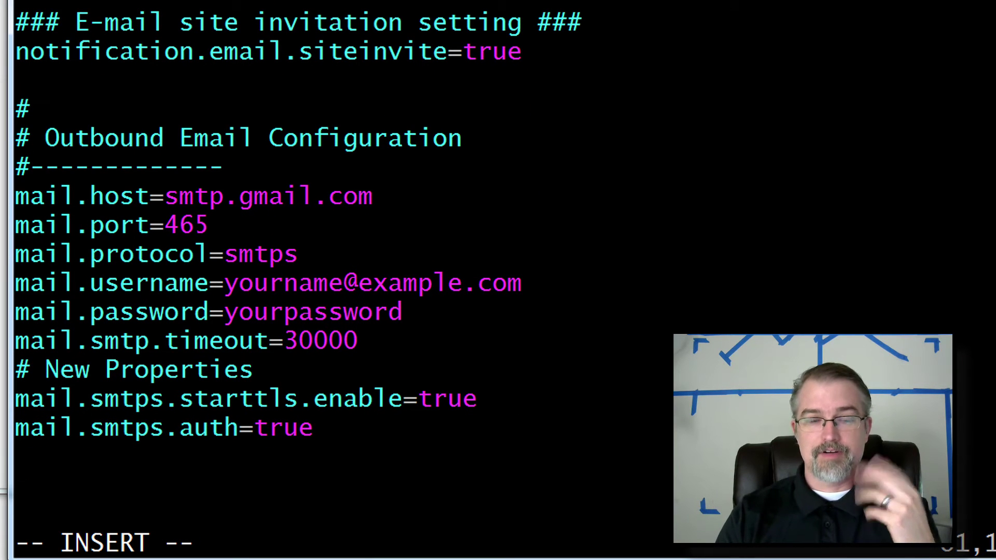
pyautogui.press('Down')
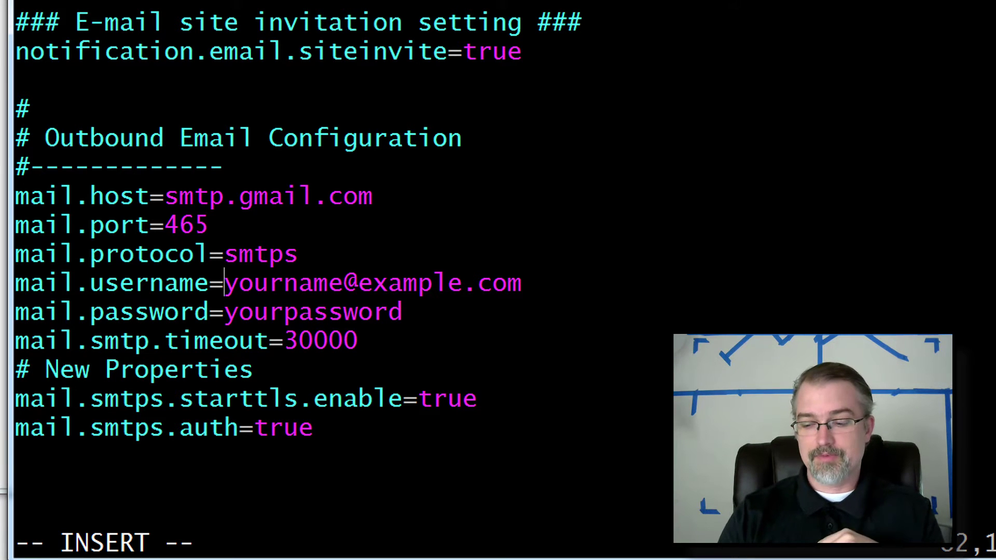
pyautogui.press('Down')
pyautogui.press('Right')
pyautogui.press('Right')
pyautogui.press('Right')
pyautogui.press('Right')
pyautogui.press('Right')
pyautogui.press('Right')
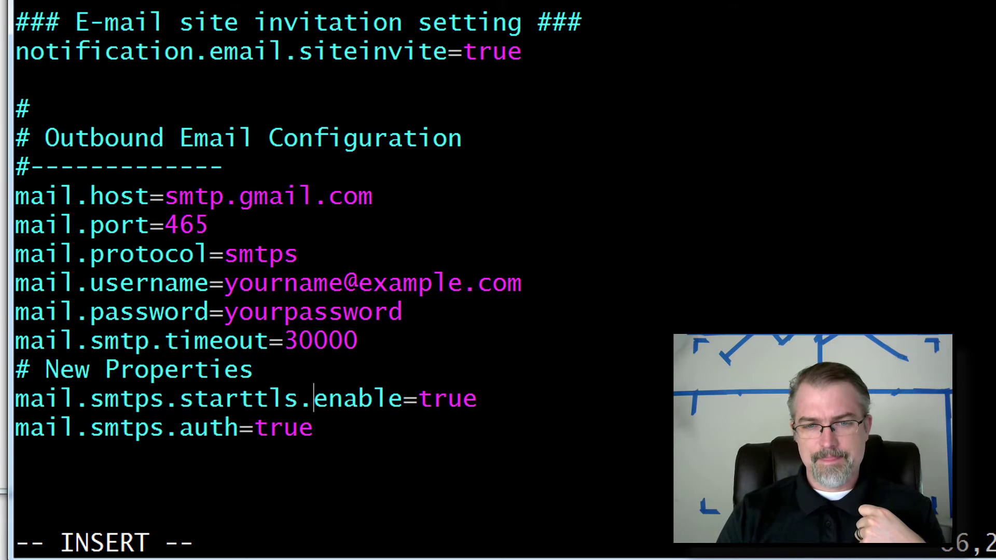
pyautogui.press('Left')
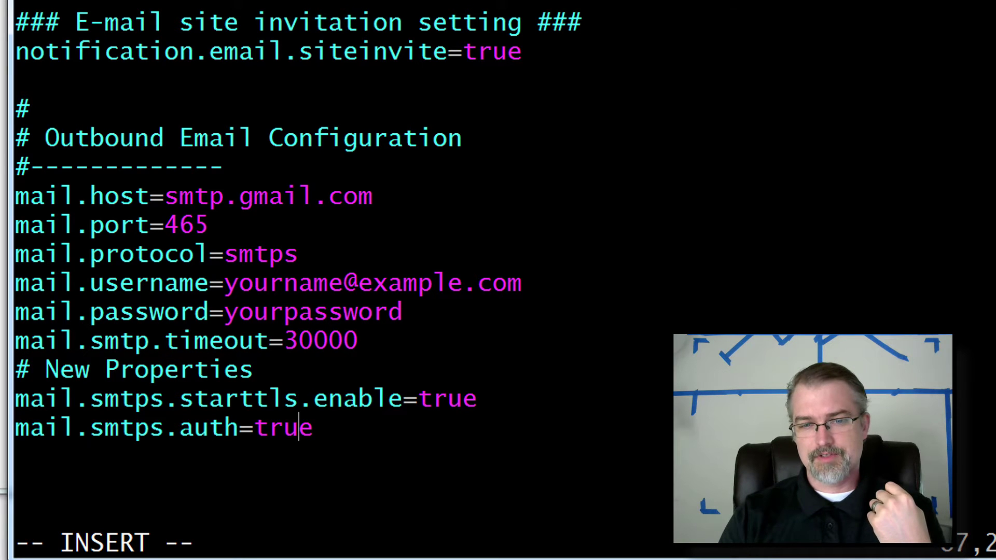
pyautogui.press('Up')
pyautogui.press('Up')
pyautogui.press('Up')
pyautogui.press('Up')
pyautogui.press('Up')
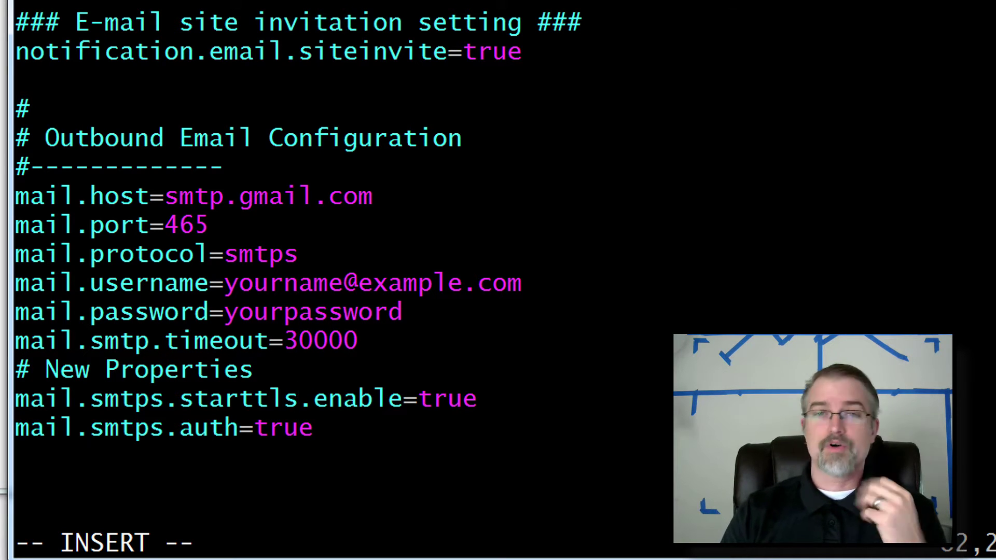
pyautogui.press('Right')
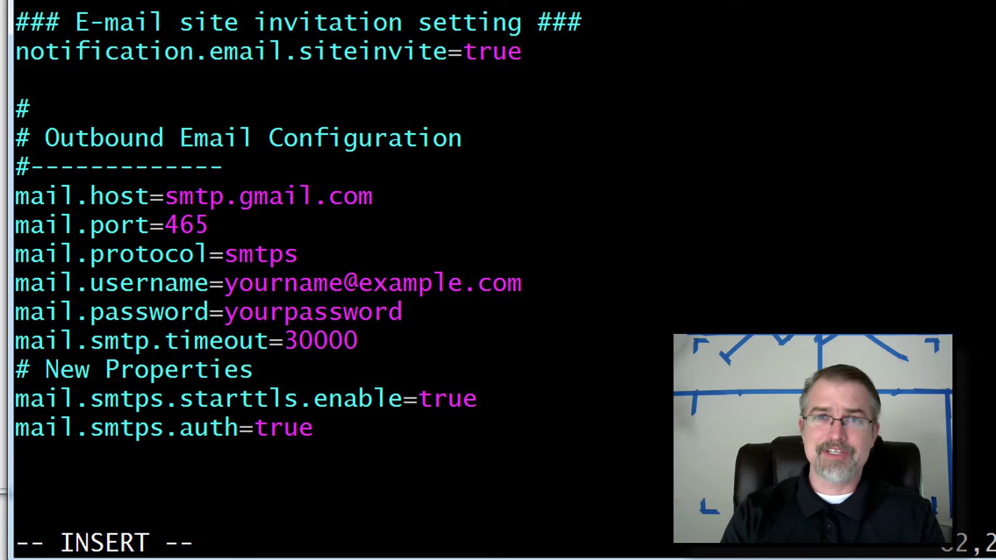
# Save alfresco-global.properties and quit vi with :x.
pyautogui.press('Escape')
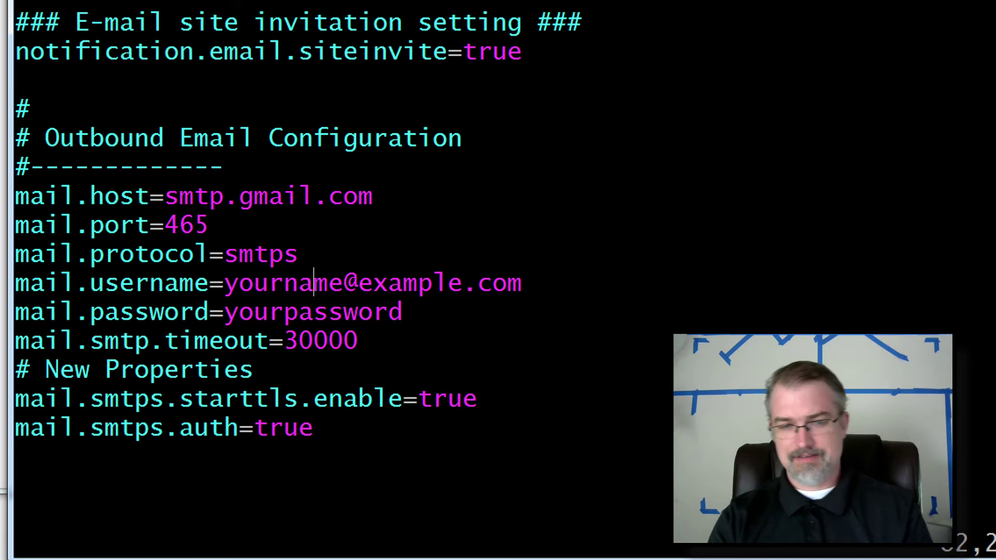
pyautogui.write(':x')
pyautogui.press('Return')
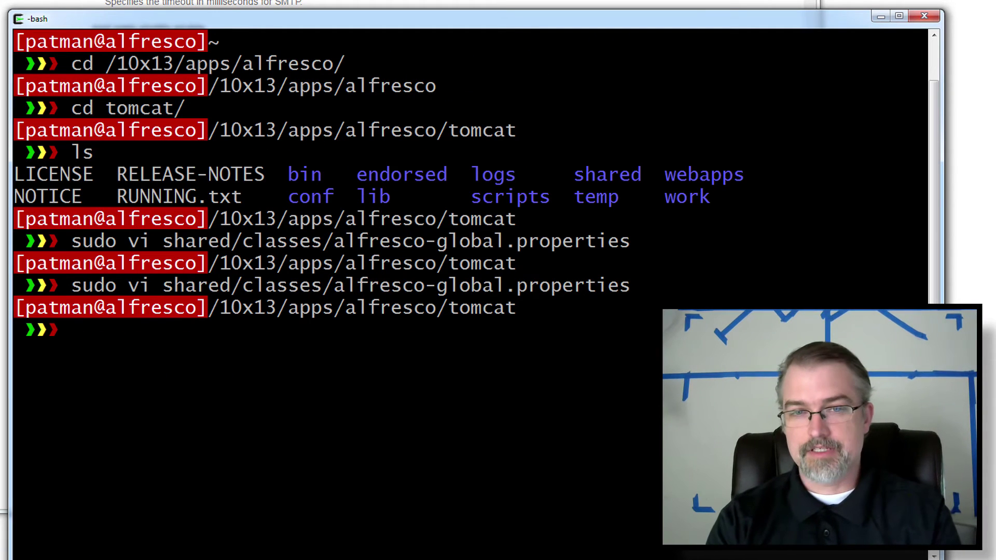
# Type a sudo service alfresco stop/restart command at the bash prompt, then erase it.
pyautogui.write('sudo')
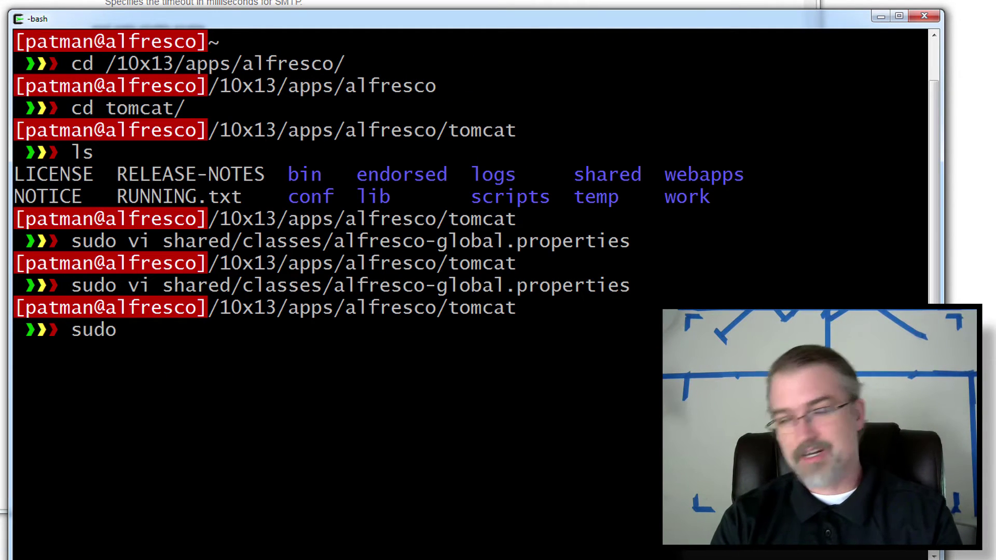
pyautogui.write(' sde')
pyautogui.press('BackSpace')
pyautogui.press('BackSpace')
pyautogui.write('ervice')
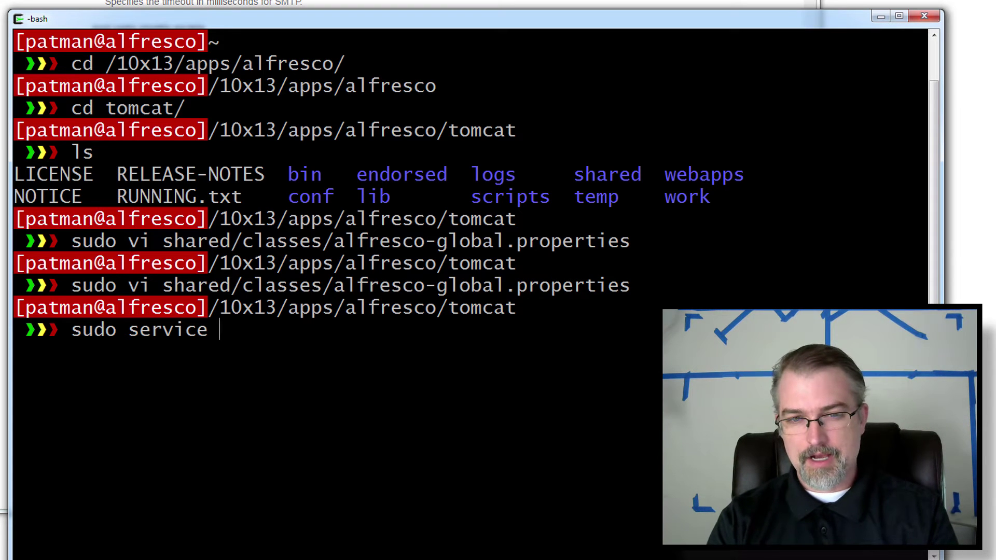
pyautogui.write('alfescp')
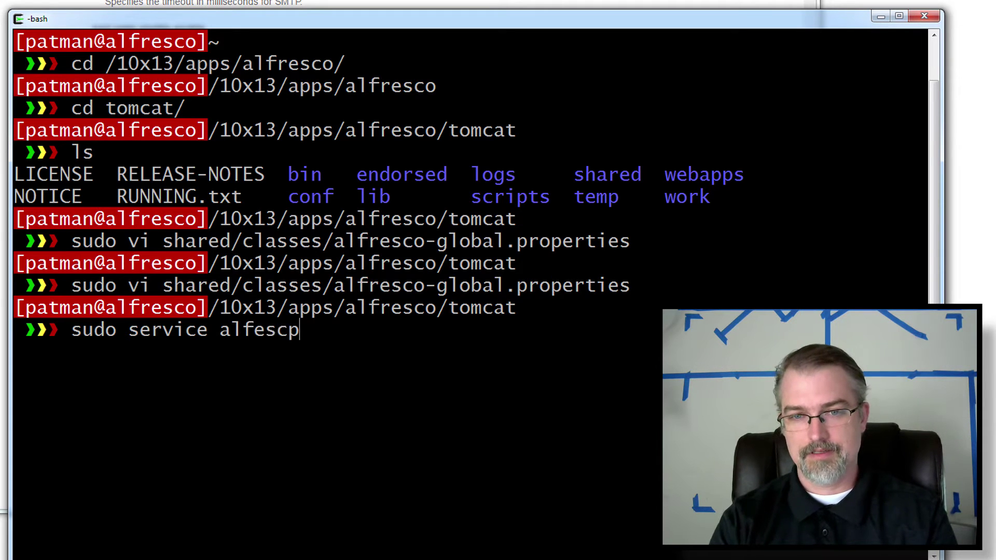
pyautogui.press('BackSpace')
pyautogui.write('o resta')
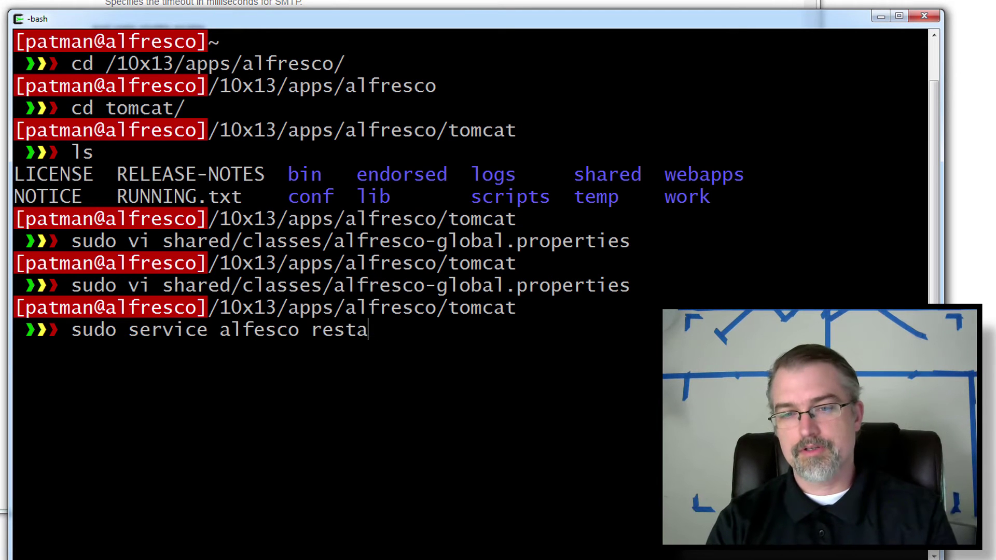
pyautogui.write('rtop')
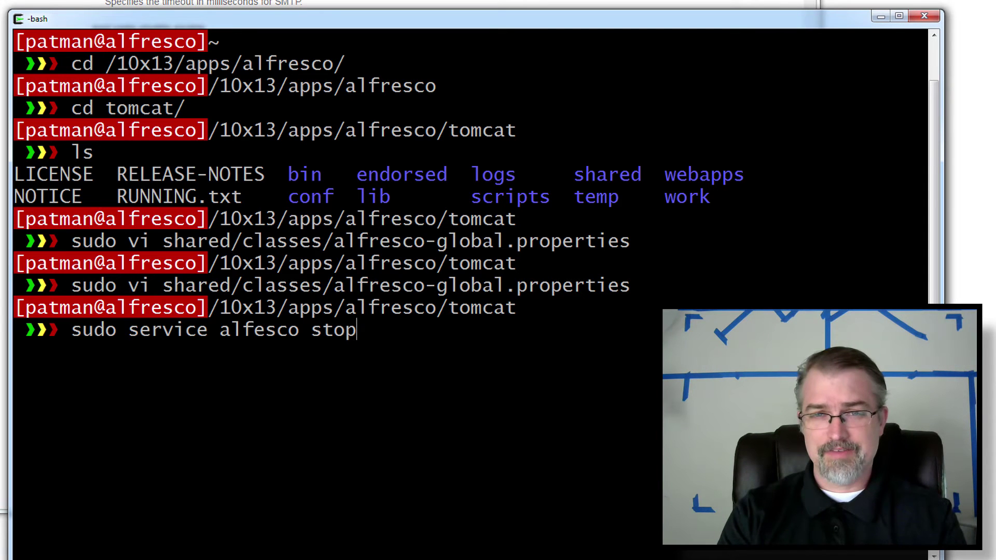
pyautogui.press('BackSpace')
pyautogui.press('BackSpace')
pyautogui.press('BackSpace')
pyautogui.press('BackSpace')
pyautogui.press('BackSpace')
pyautogui.press('BackSpace')
pyautogui.press('BackSpace')
pyautogui.press('BackSpace')
pyautogui.press('BackSpace')
pyautogui.press('BackSpace')
pyautogui.press('BackSpace')
pyautogui.press('BackSpace')
pyautogui.press('BackSpace')
pyautogui.press('BackSpace')
pyautogui.press('BackSpace')
pyautogui.press('BackSpace')
pyautogui.press('BackSpace')
pyautogui.press('BackSpace')
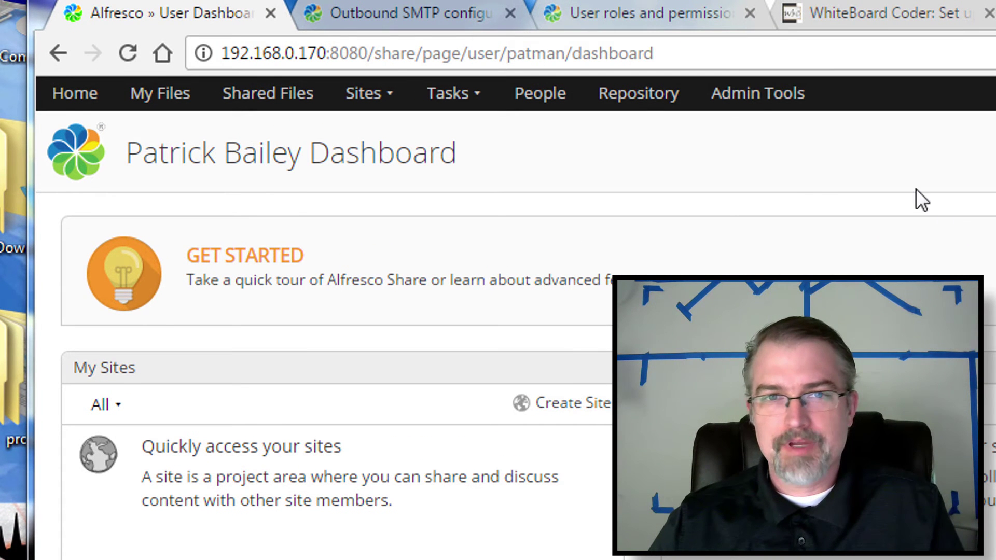
# Go to Admin Tools and open Users under Users and Groups.
pyautogui.click(757, 101)
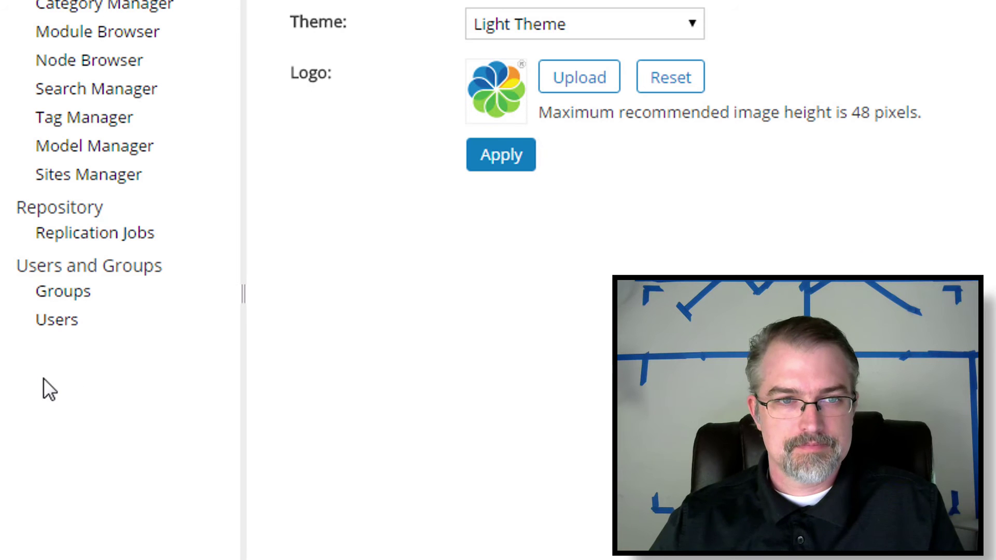
pyautogui.click(56, 325)
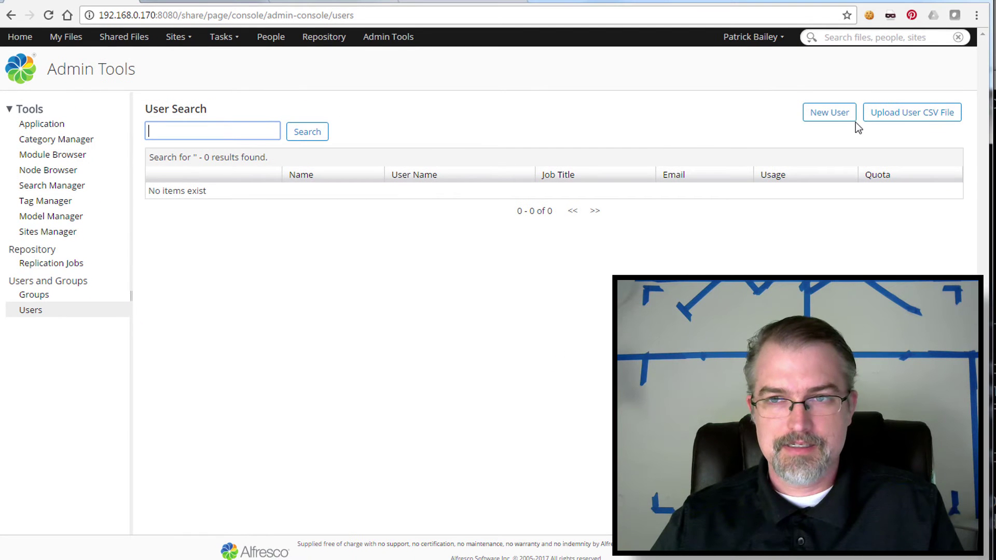
# Fill in a new user with first name test, last name test, user name test and a password, then submit.
pyautogui.click(835, 116)
pyautogui.write('test')
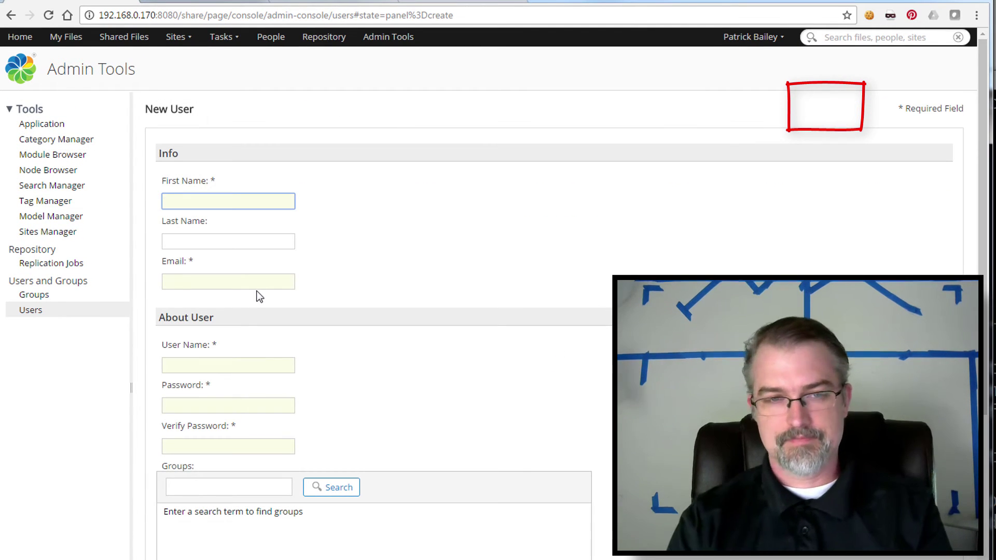
pyautogui.press('Tab')
pyautogui.write('test')
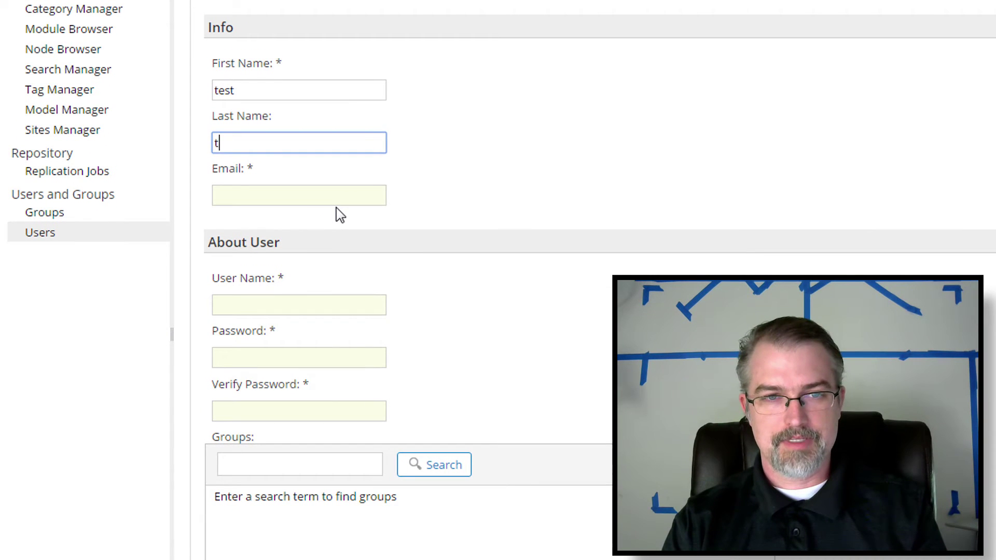
pyautogui.press('Tab')
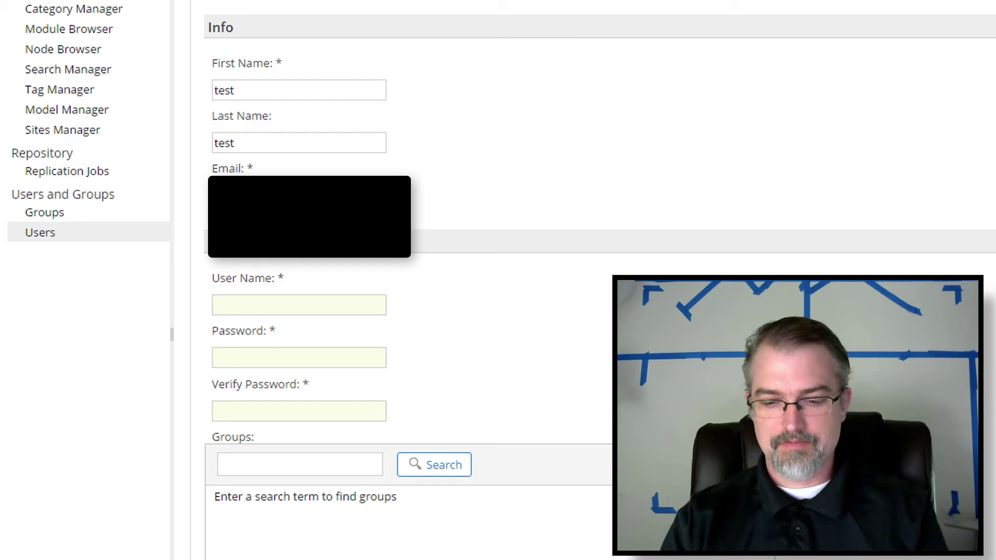
pyautogui.press('Tab')
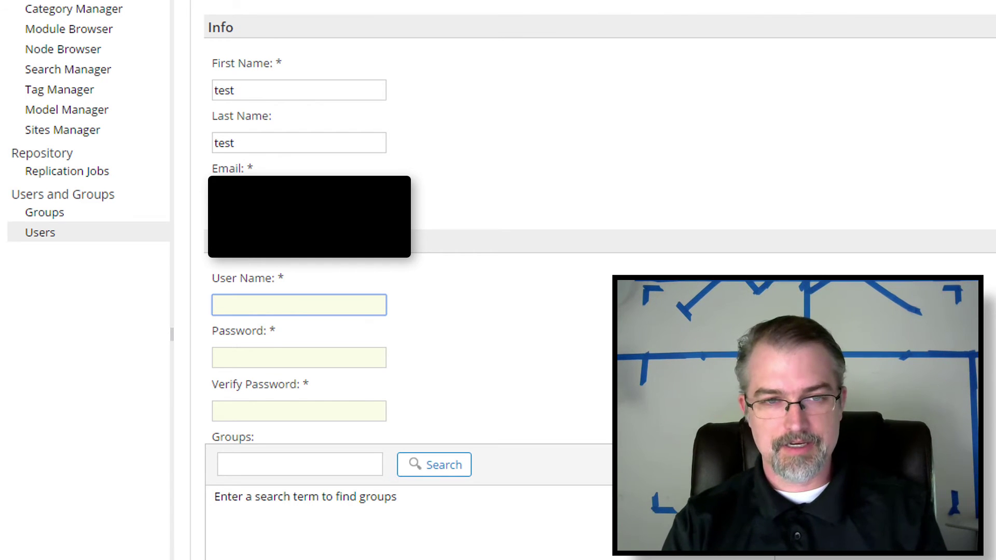
pyautogui.write('test')
pyautogui.press('Tab')
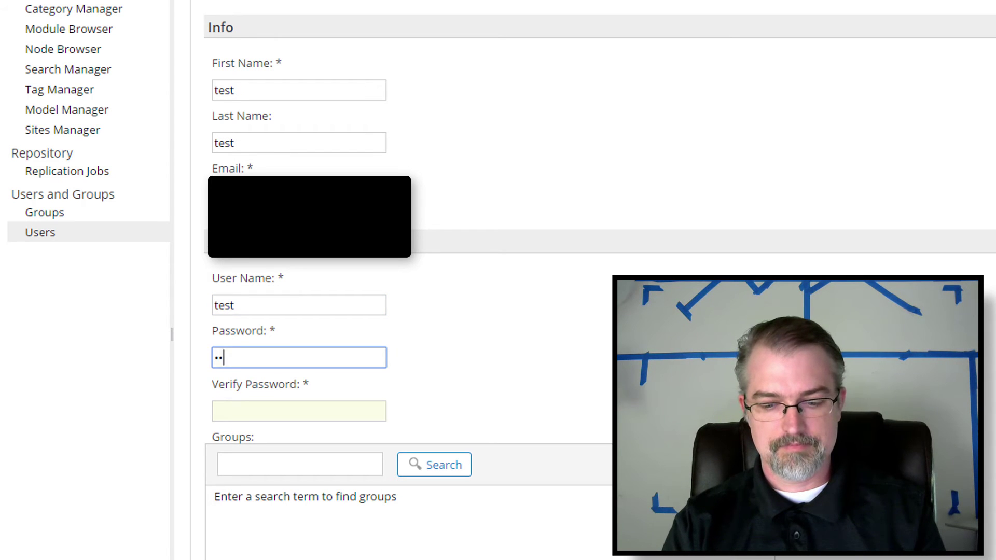
pyautogui.write('1')
pyautogui.press('Tab')
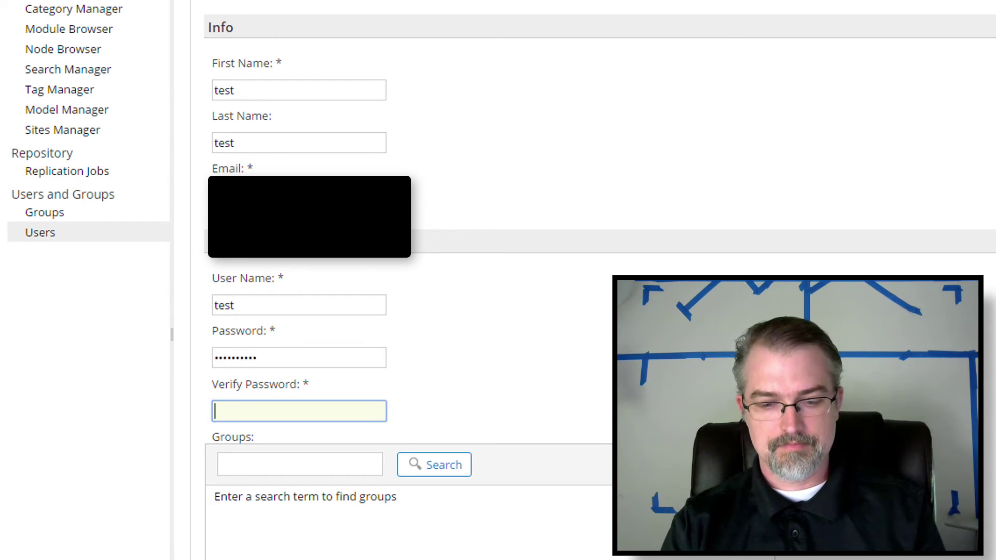
pyautogui.press('Tab')
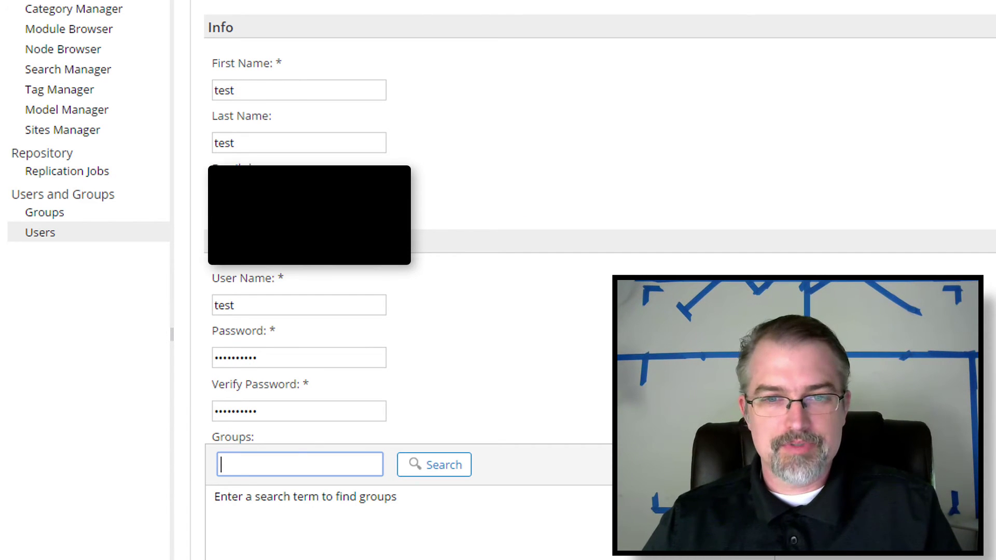
pyautogui.scroll(-5, 498, 280)
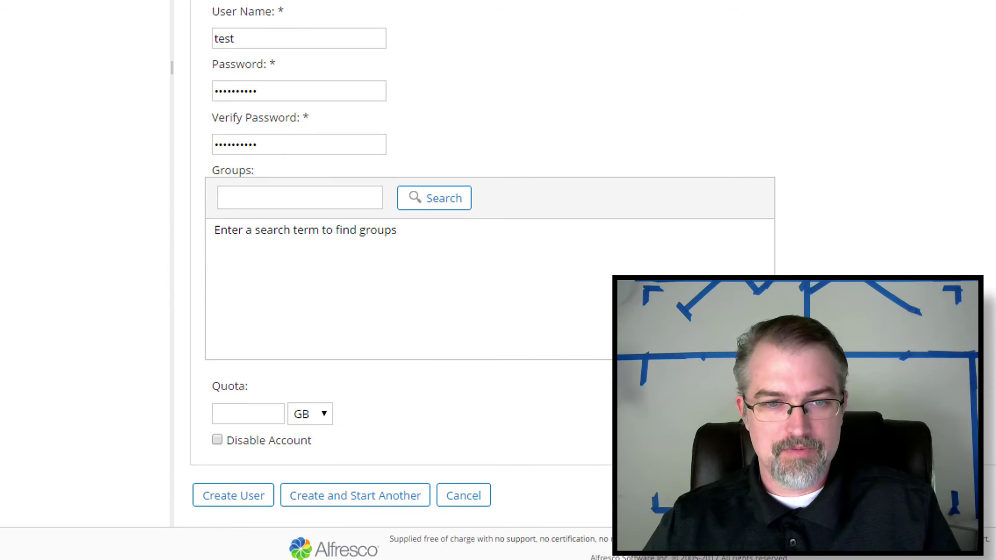
pyautogui.click(233, 511)
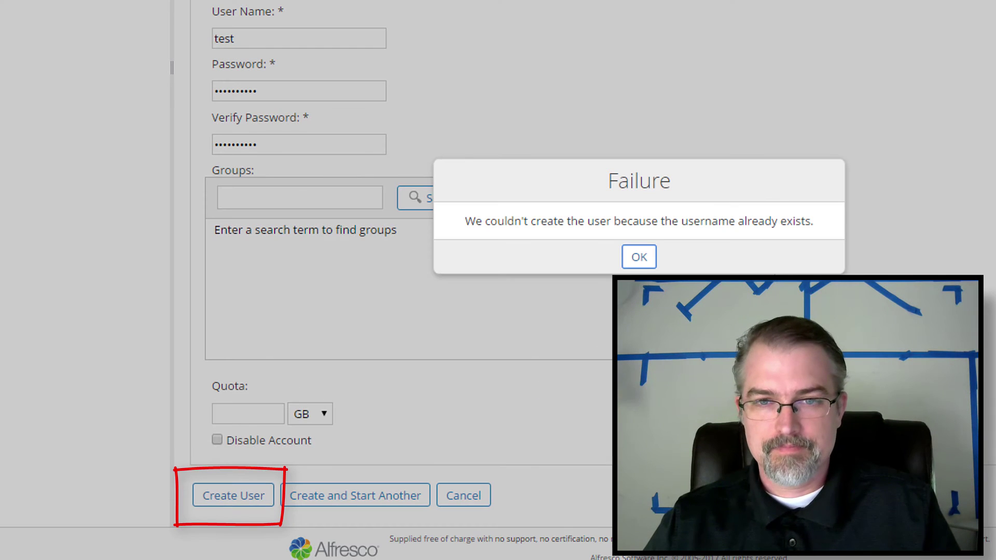
# After the name-exists error, change the user name to testtest and create the user.
pyautogui.click(638, 258)
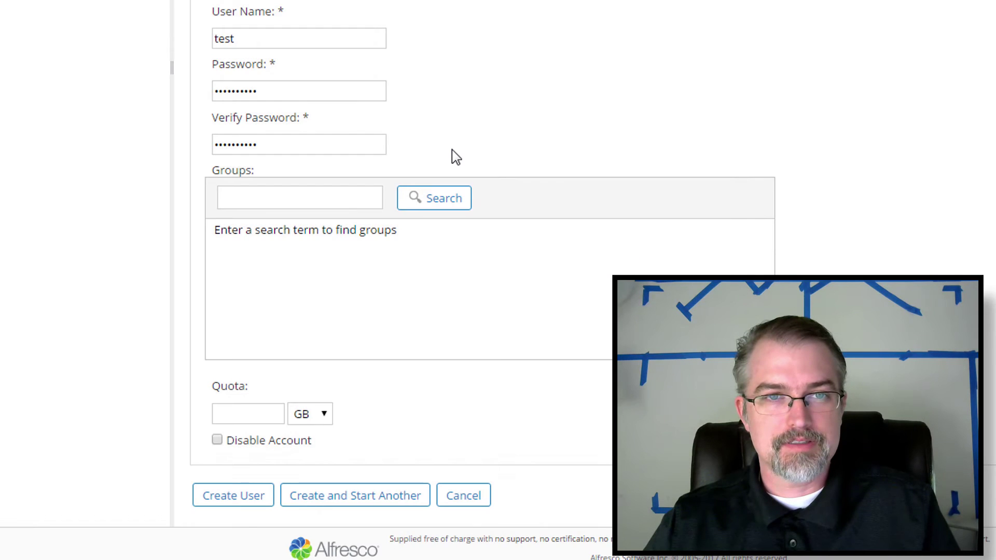
pyautogui.scroll(4, 453, 155)
pyautogui.click(311, 4)
pyautogui.click(259, 214)
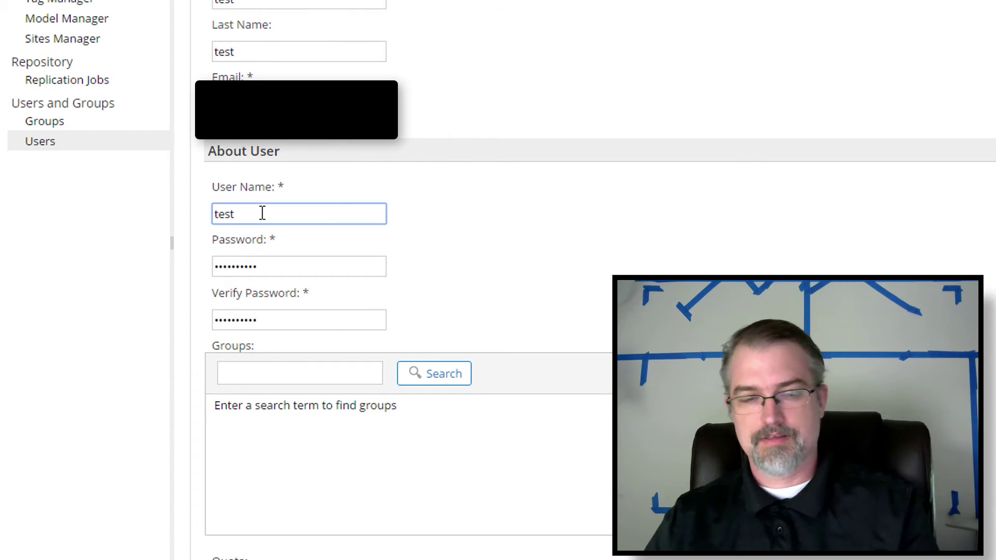
pyautogui.write('test')
pyautogui.scroll(-3, 363, 311)
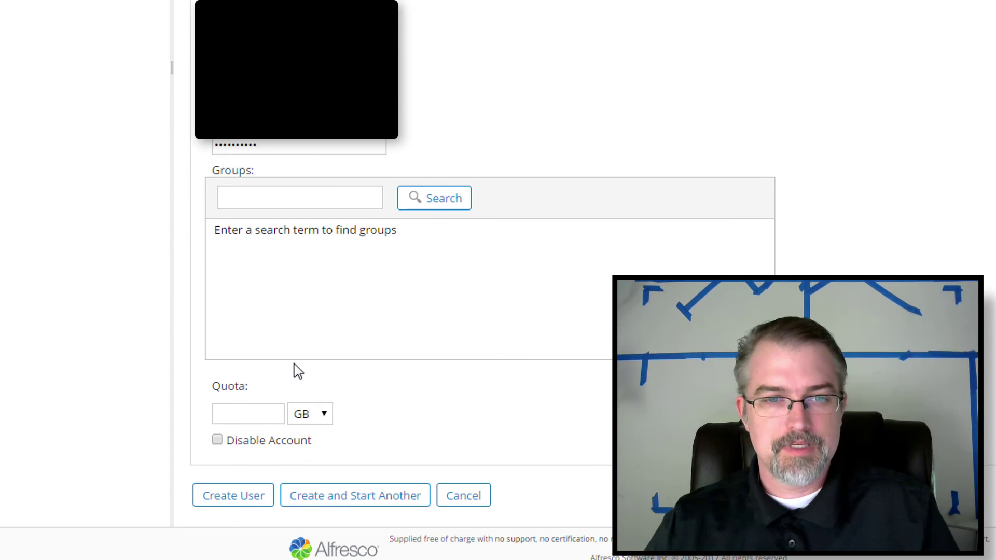
pyautogui.click(244, 498)
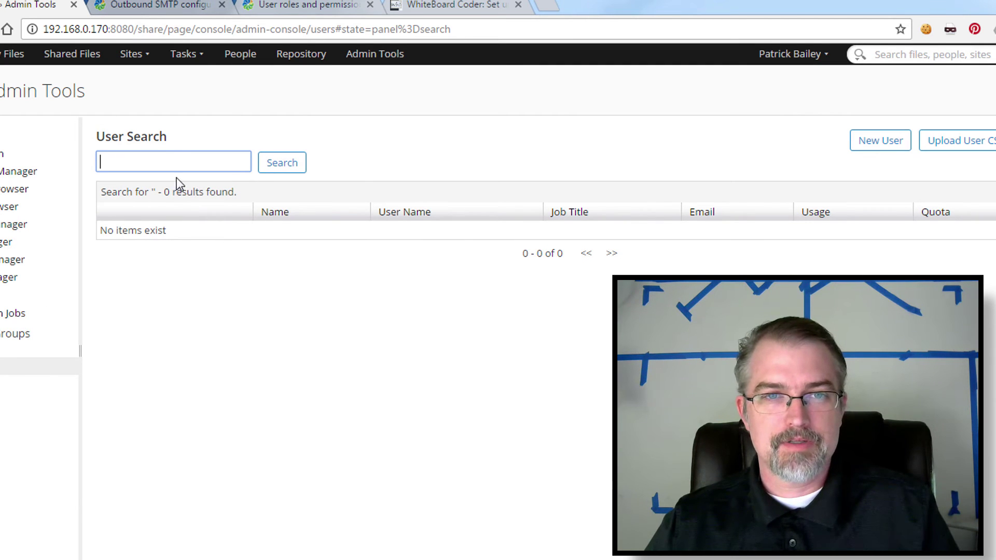
# Search users with * to confirm all six accounts are listed, then return to the dashboard.
pyautogui.click(172, 152)
pyautogui.write('*')
pyautogui.press('Return')
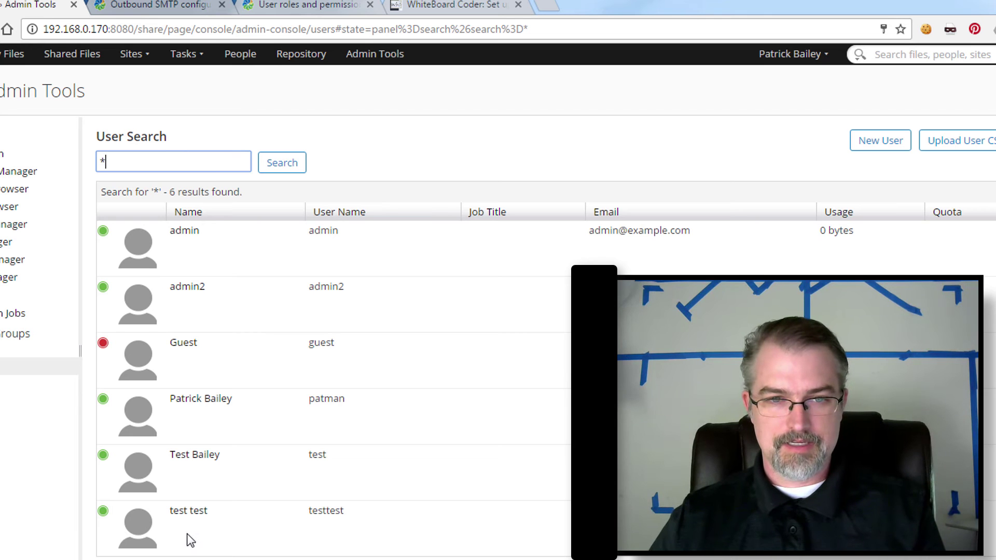
pyautogui.click(196, 518)
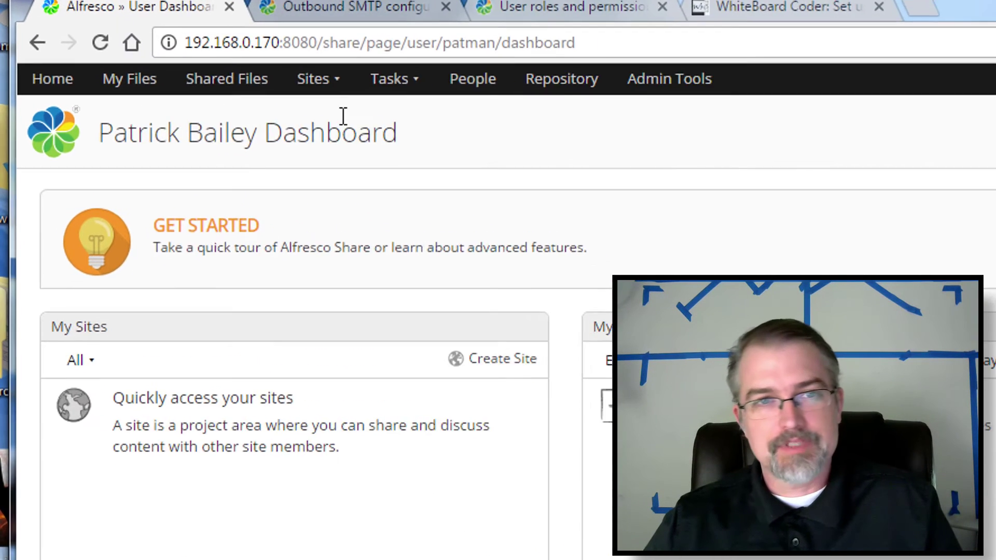
# Try creating a site named test-site and dismiss the name-already-used error.
pyautogui.click(320, 86)
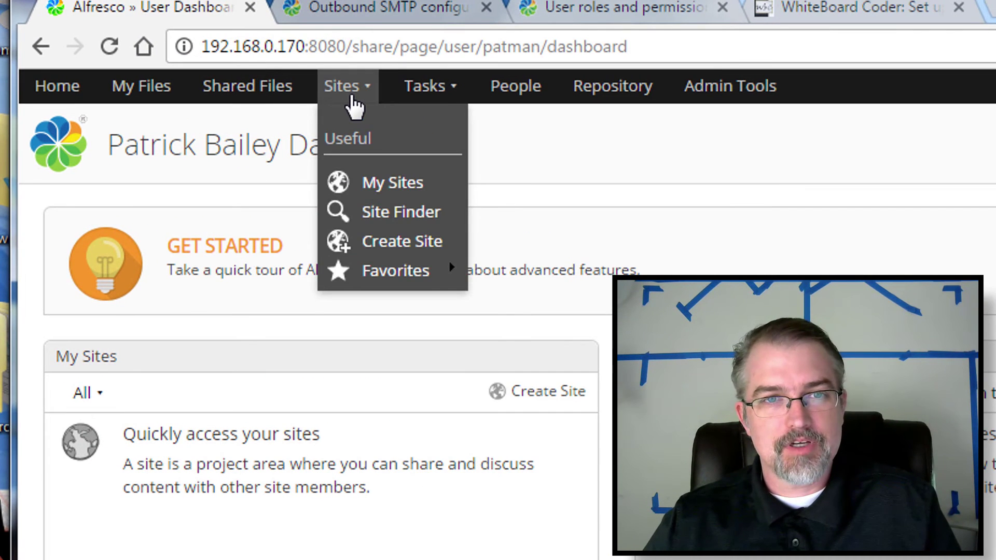
pyautogui.click(383, 253)
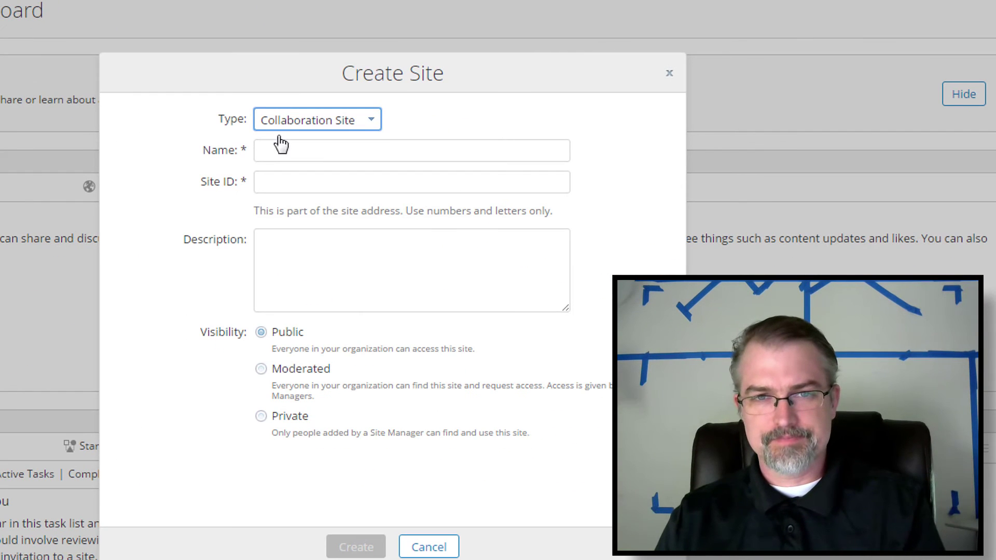
pyautogui.click(274, 152)
pyautogui.write('test-site')
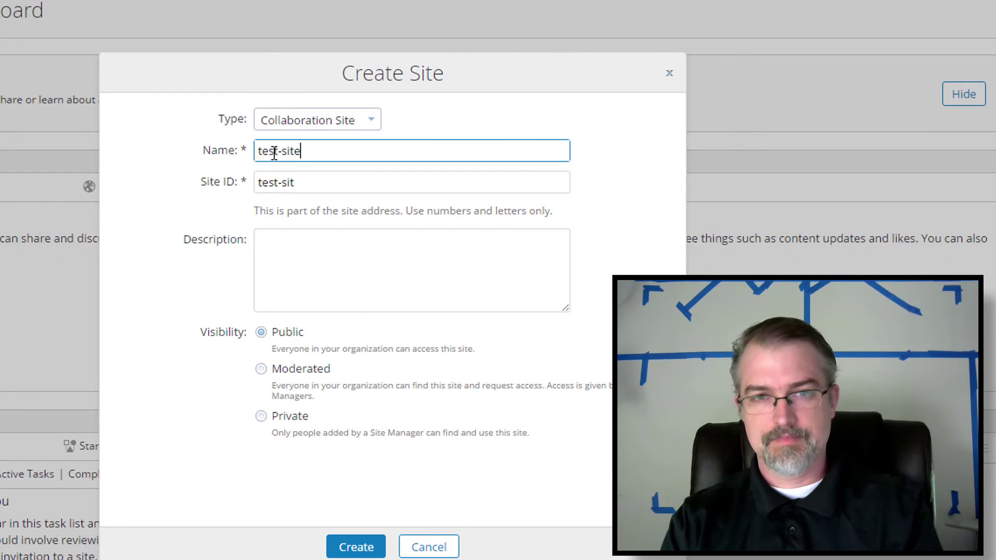
pyautogui.press('Tab')
pyautogui.press('Tab')
pyautogui.press('Tab')
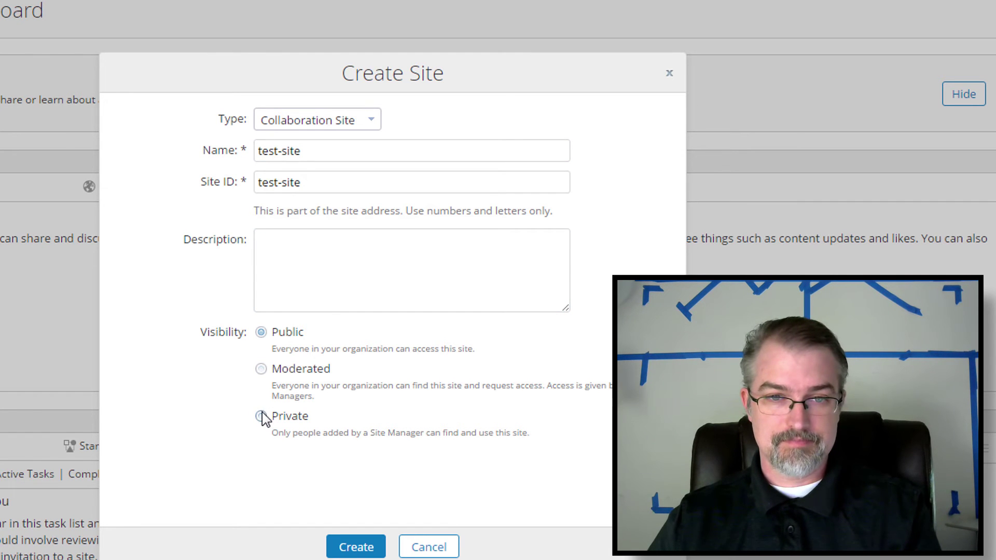
pyautogui.click(356, 549)
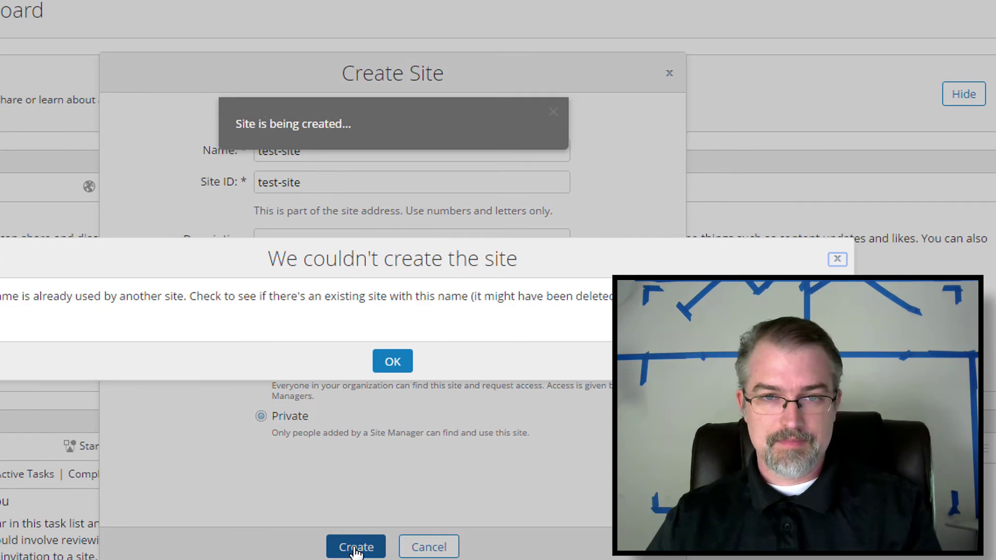
pyautogui.click(408, 366)
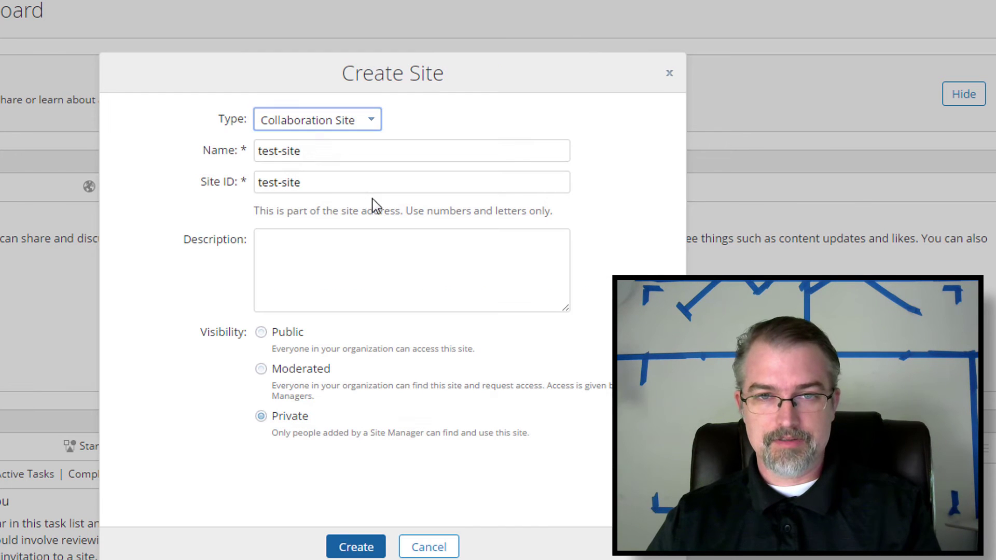
# Change the site name and ID to test-site2 and create it as a private site.
pyautogui.click(323, 150)
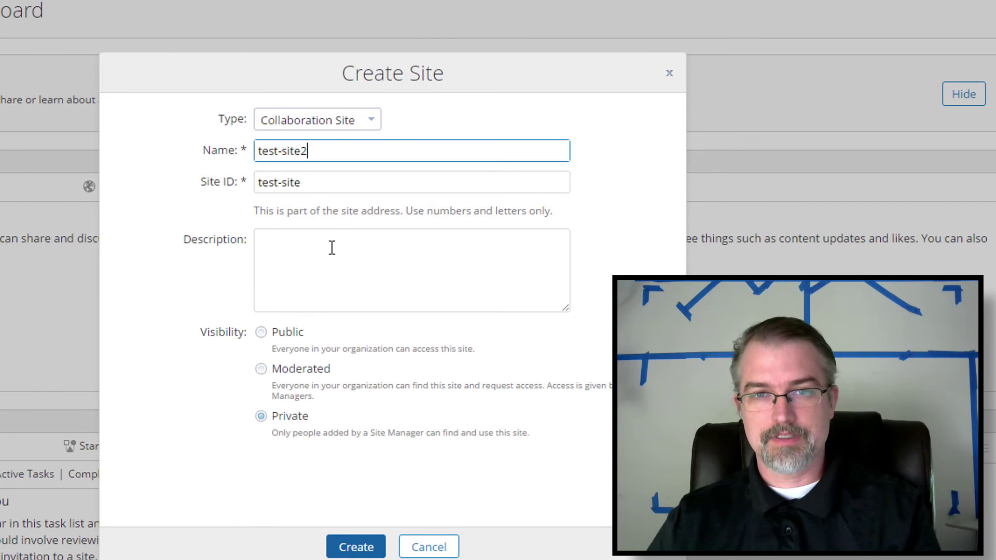
pyautogui.click(311, 185)
pyautogui.write('2')
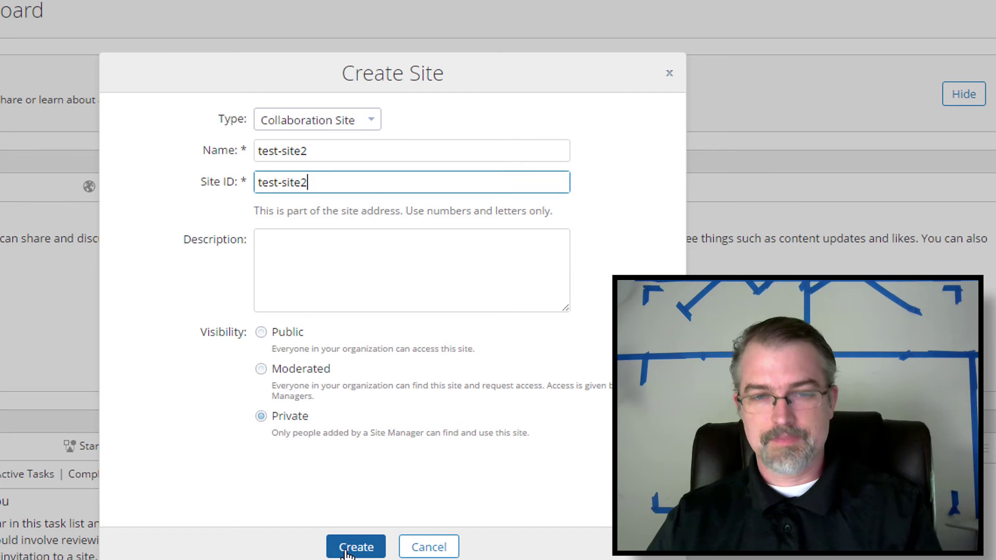
pyautogui.click(346, 551)
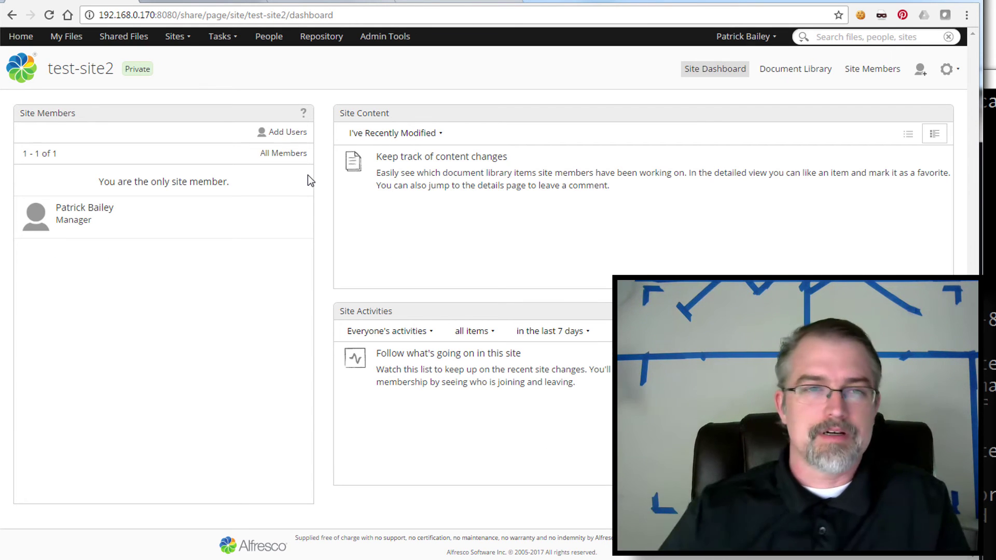
# On test-site2's add-users page, search for test and select the test user, leaving the role unchosen.
pyautogui.click(187, 40)
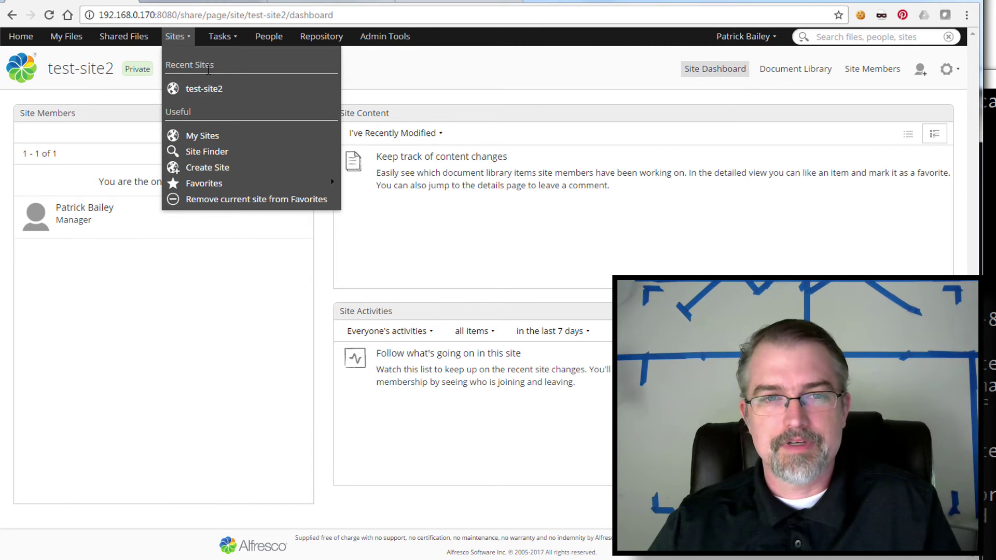
pyautogui.click(427, 47)
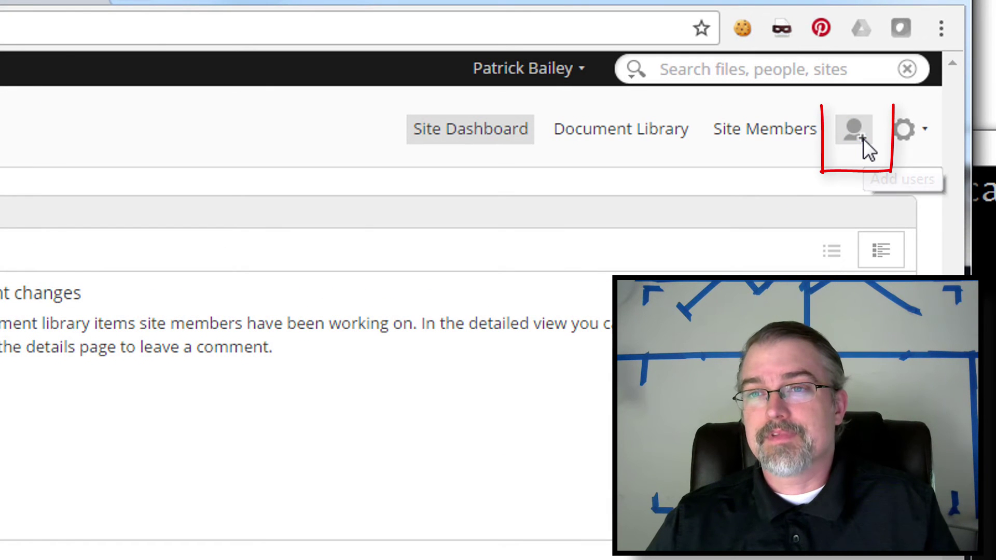
pyautogui.click(863, 138)
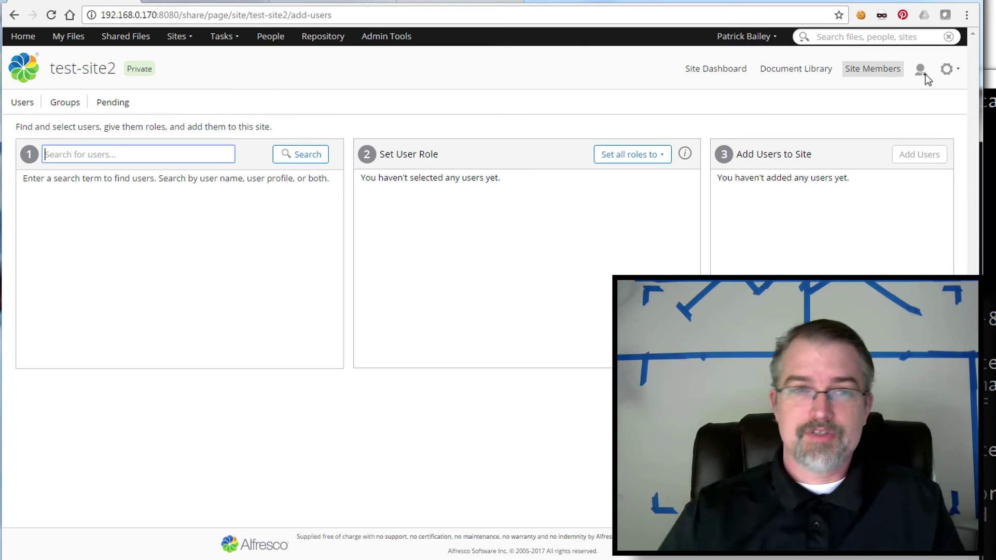
pyautogui.write('test')
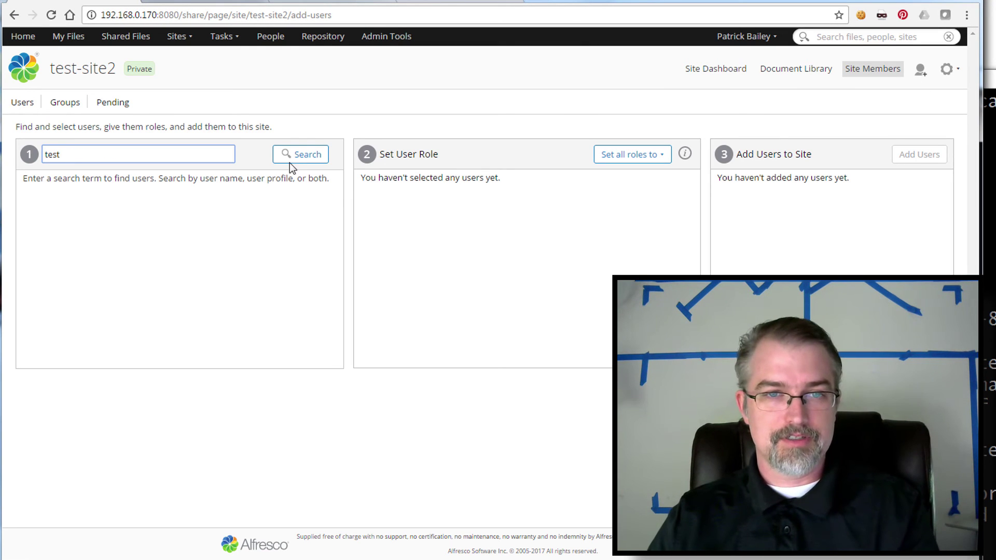
pyautogui.click(295, 163)
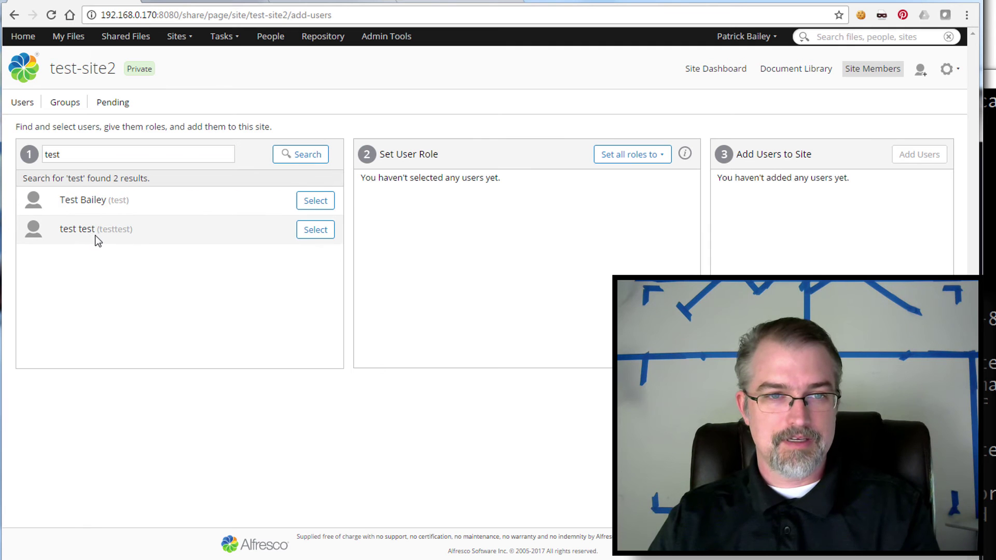
pyautogui.click(311, 237)
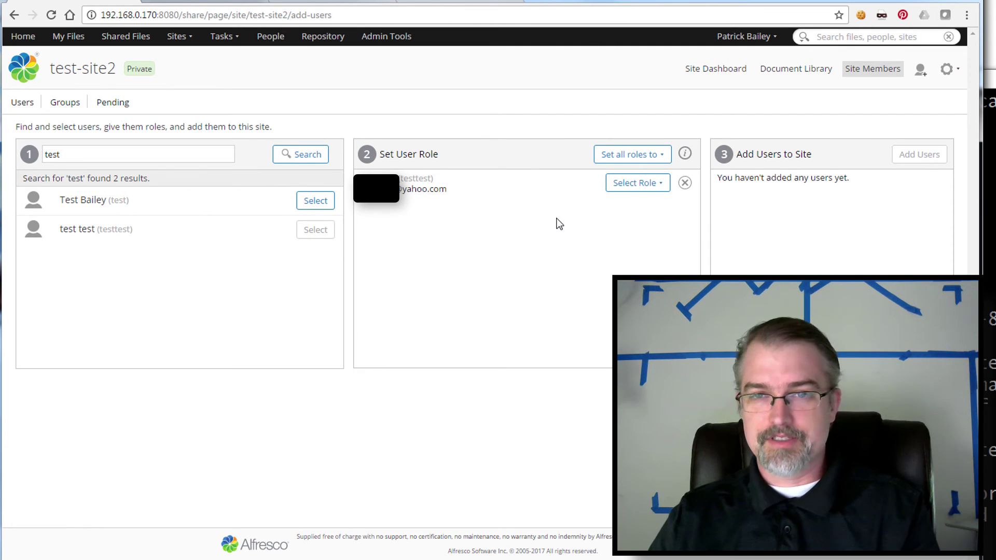
pyautogui.click(655, 192)
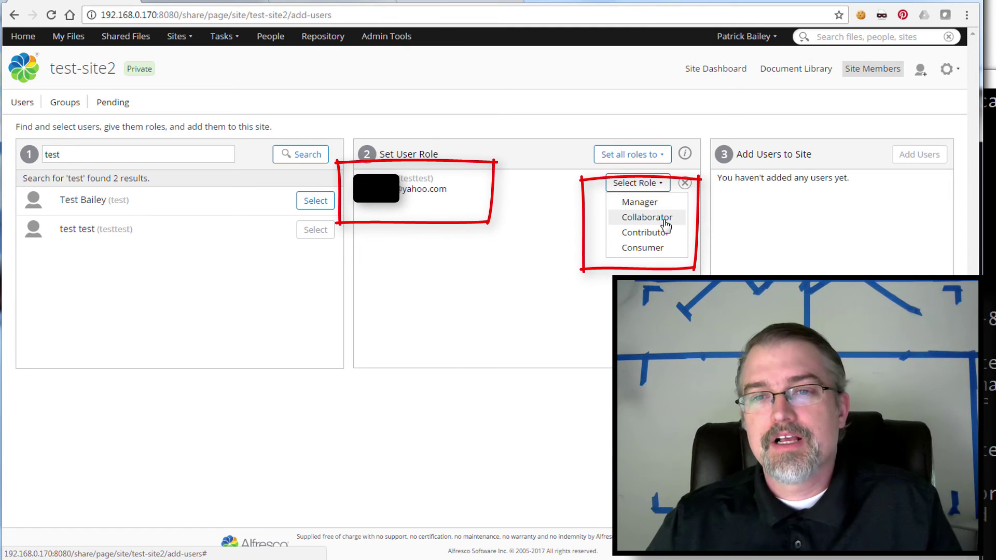
pyautogui.press('Escape')
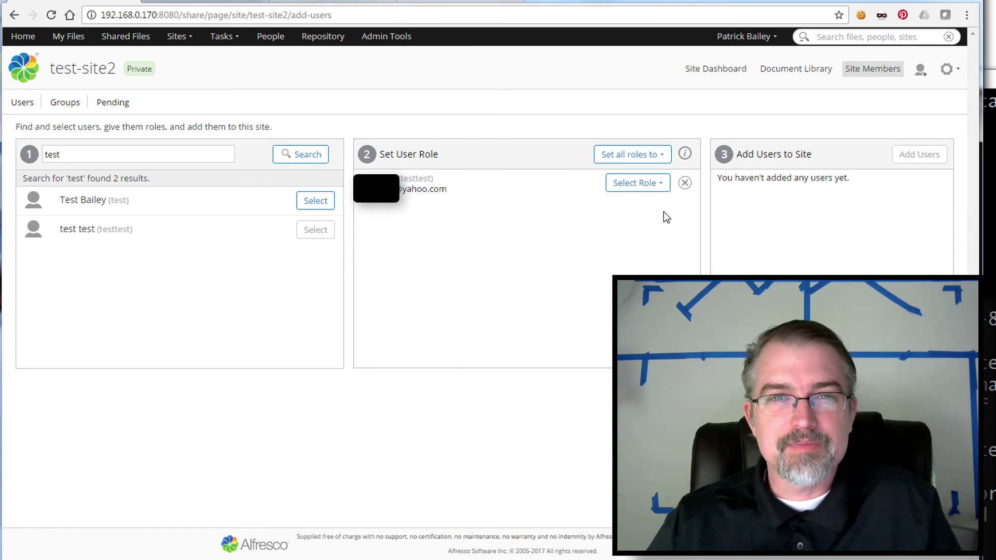
# Switch to the documentation tab and highlight Collaborators on the 5.2 User roles and permissions page.
pyautogui.click(353, 2)
pyautogui.click(339, 12)
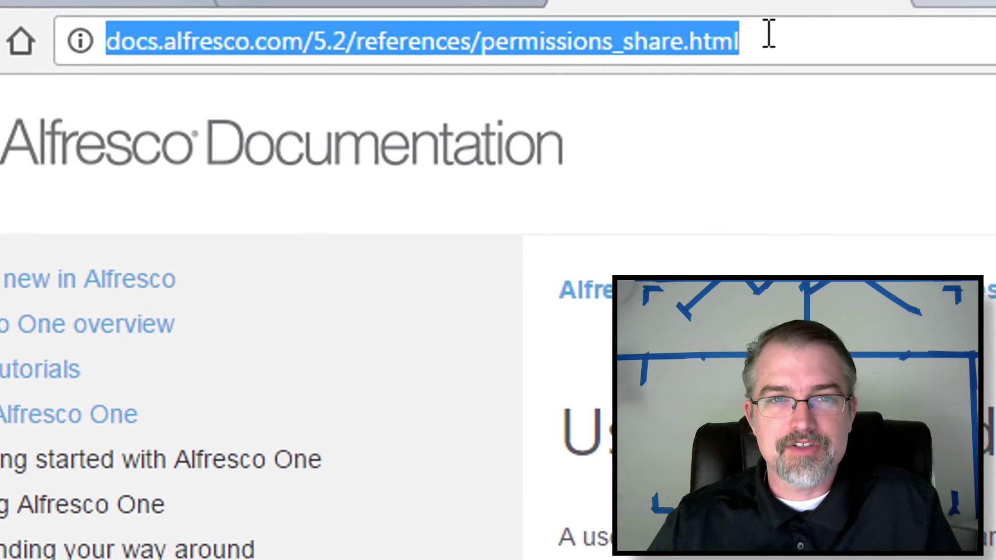
pyautogui.click(343, 11)
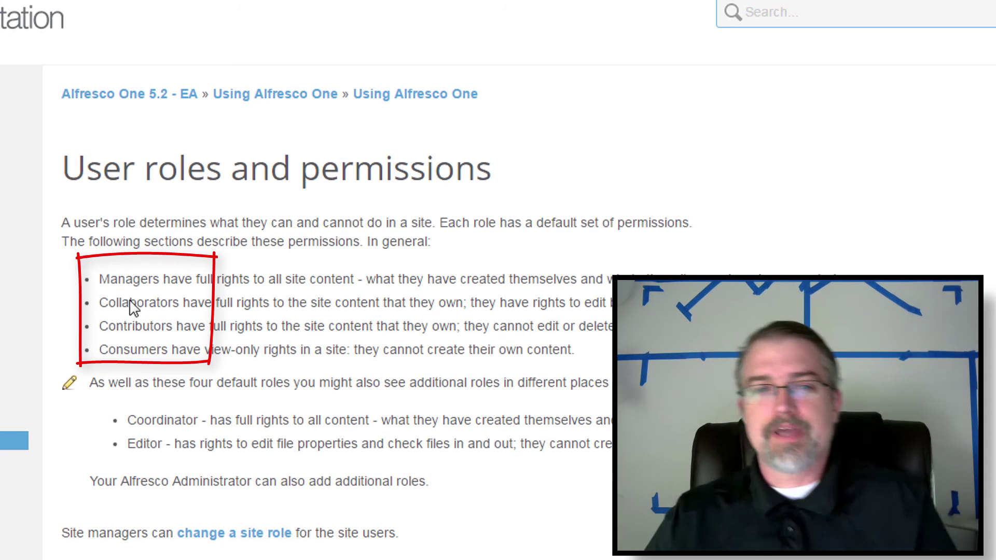
pyautogui.doubleClick(161, 308)
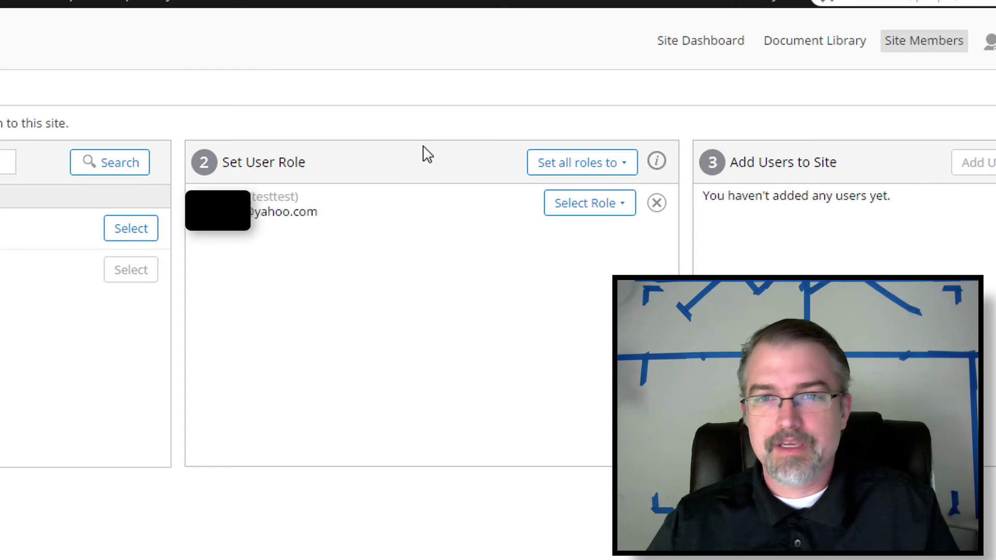
# Assign the queued test user the Collaborator role and add them to test-site2.
pyautogui.click(602, 205)
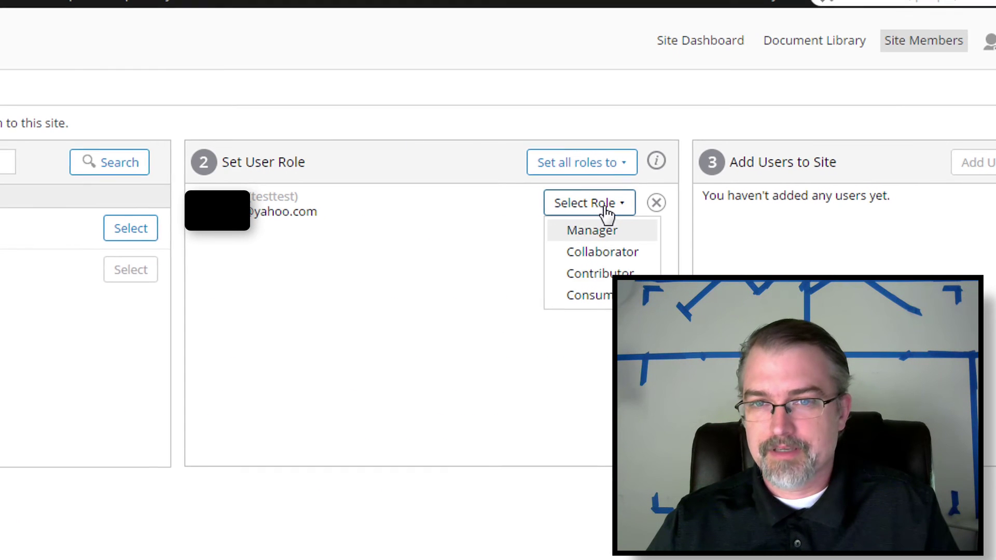
pyautogui.click(460, 181)
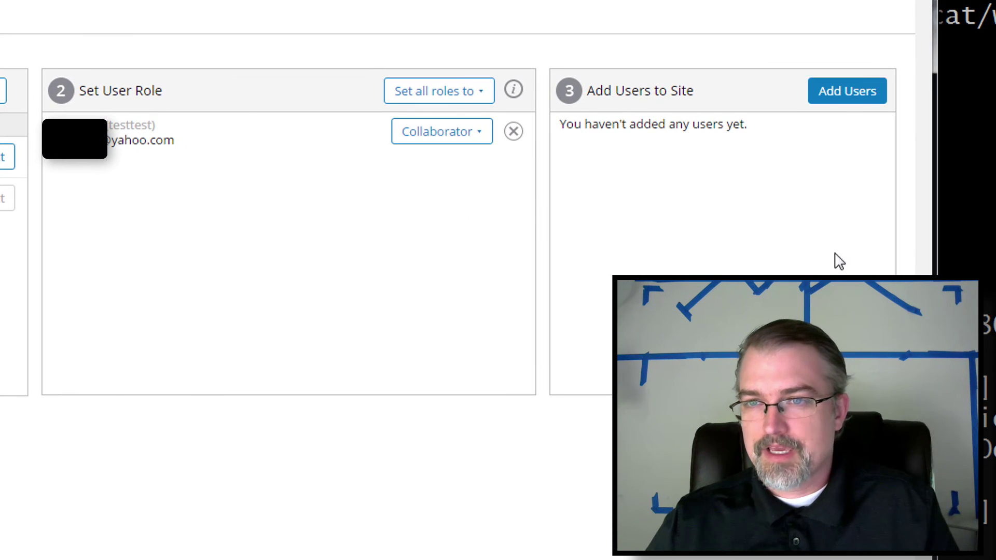
pyautogui.click(856, 93)
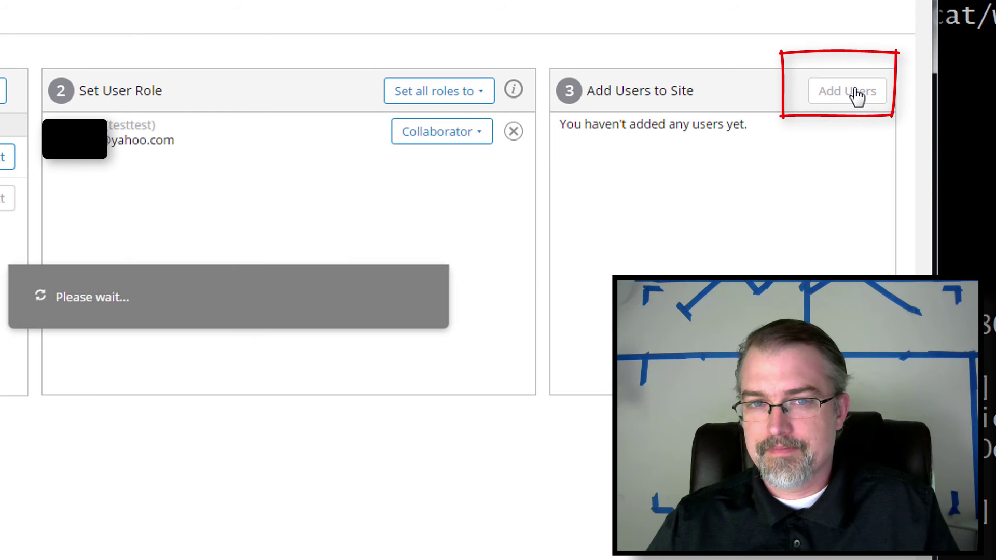